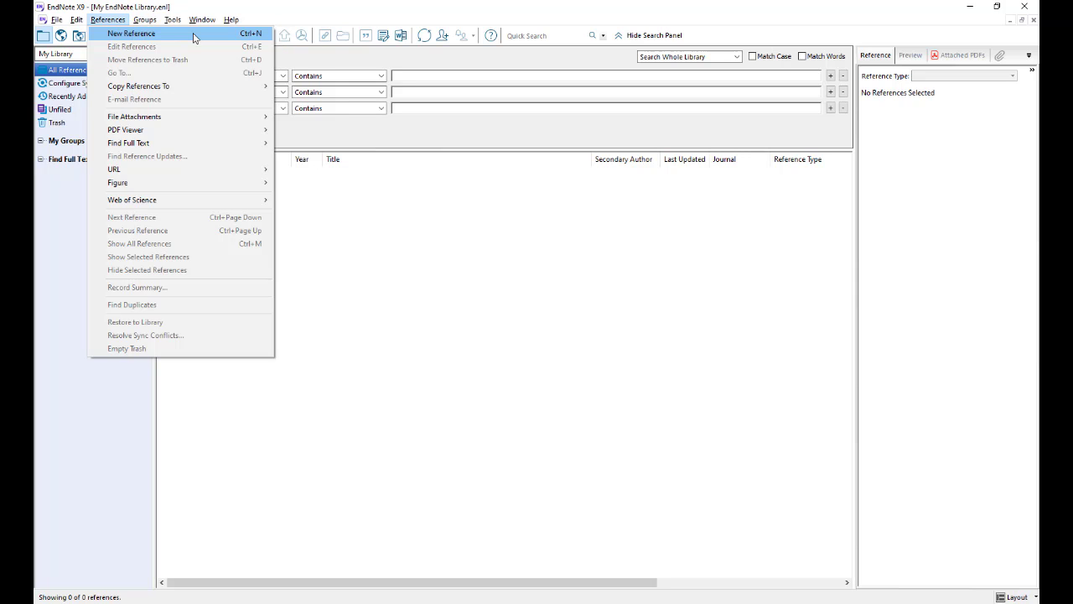
- Create a new reference and set its reference type to Web Page
{"action": "left_click", "coordinate": [193, 36]}
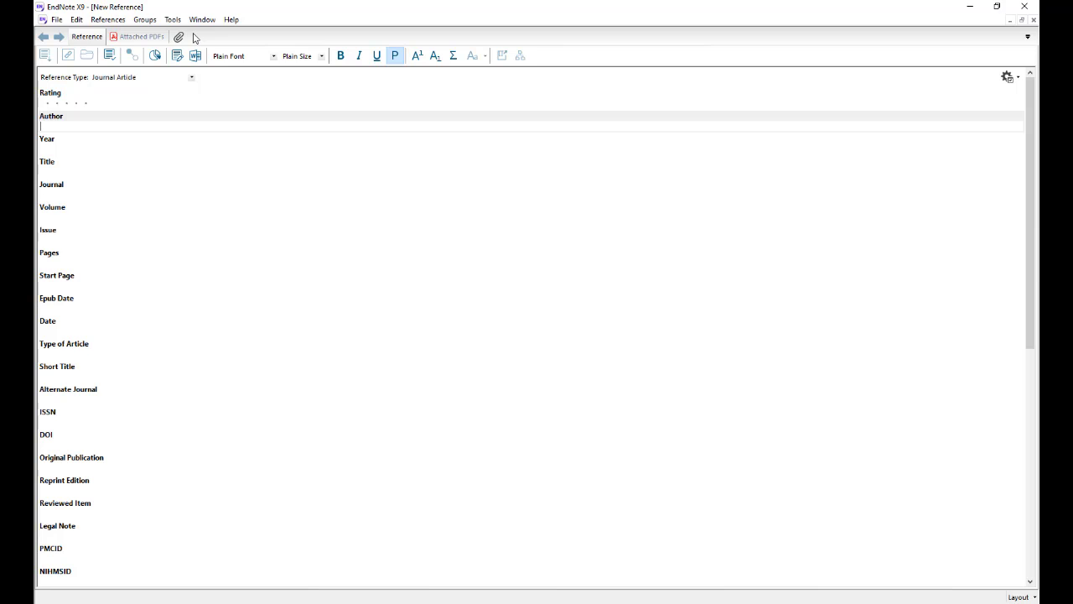
{"action": "left_click", "coordinate": [191, 78]}
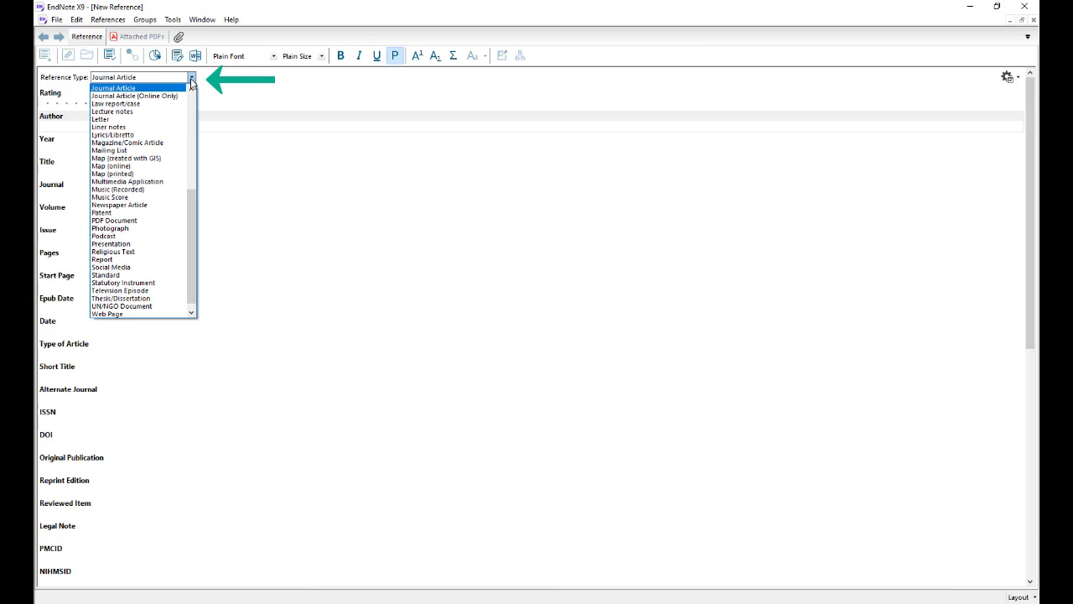
{"action": "left_click", "coordinate": [162, 315]}
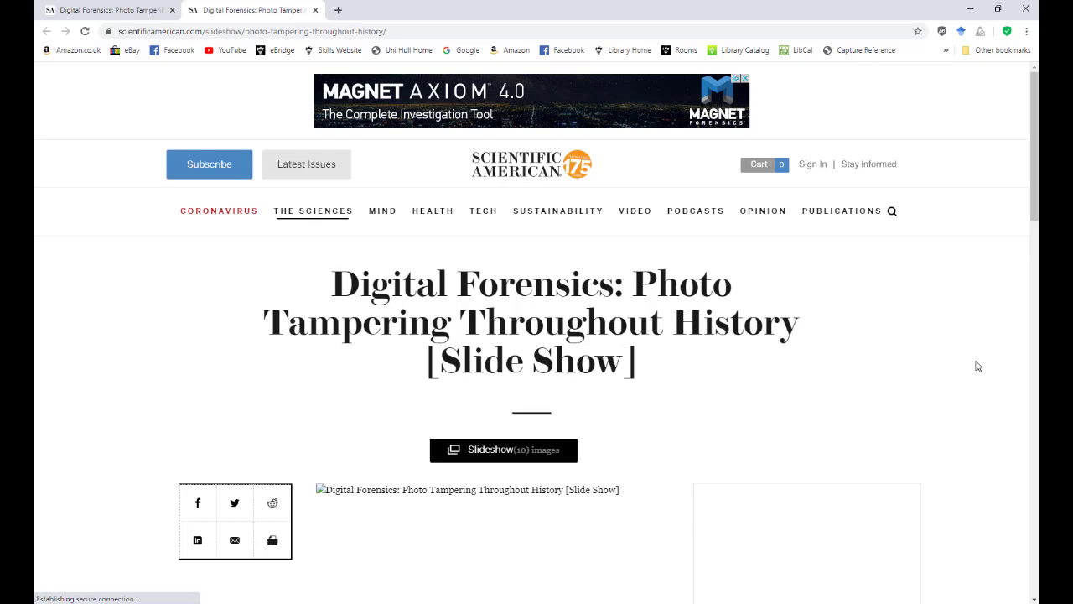
- Check the Scientific American page for its publication year, then enter "Scientific American," as the author and 2020 as the year
{"action": "scroll", "coordinate": [977, 363], "scroll_direction": "down", "scroll_amount": 9}
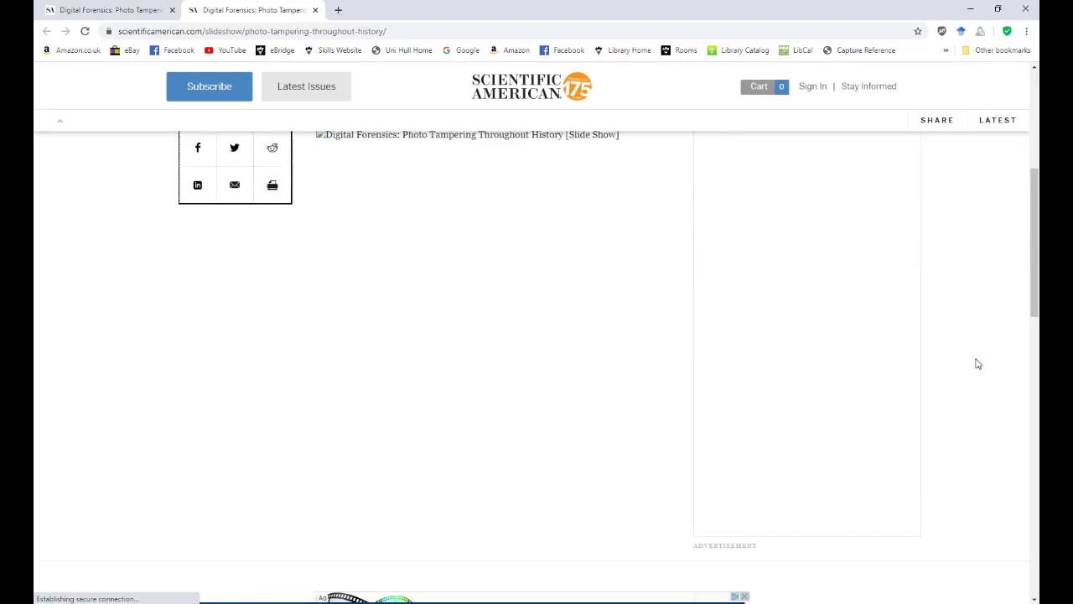
{"action": "scroll", "coordinate": [977, 363], "scroll_direction": "down", "scroll_amount": 8}
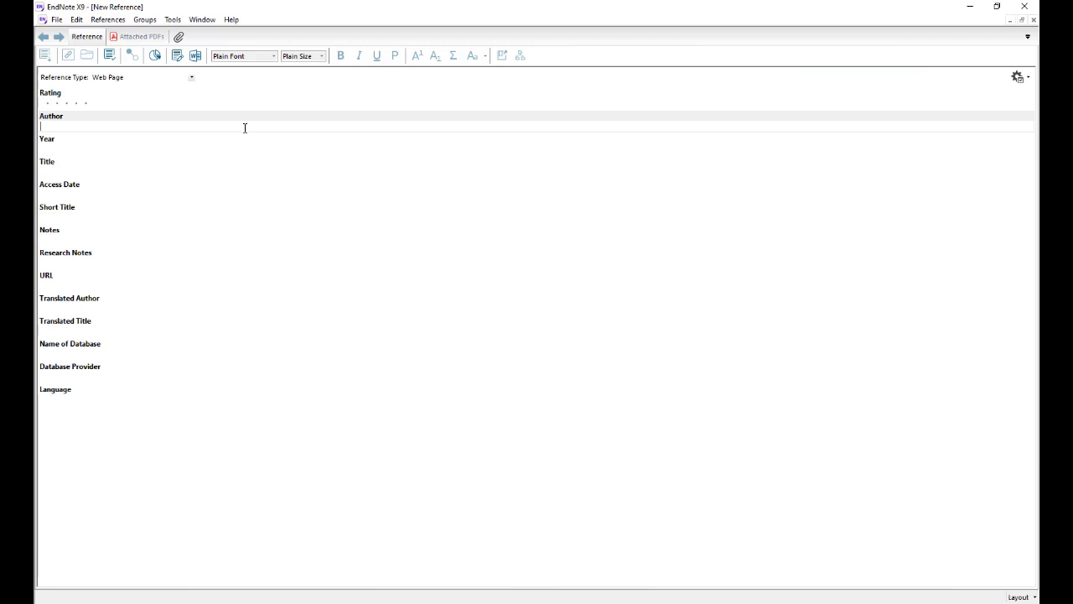
{"action": "left_click", "coordinate": [276, 126]}
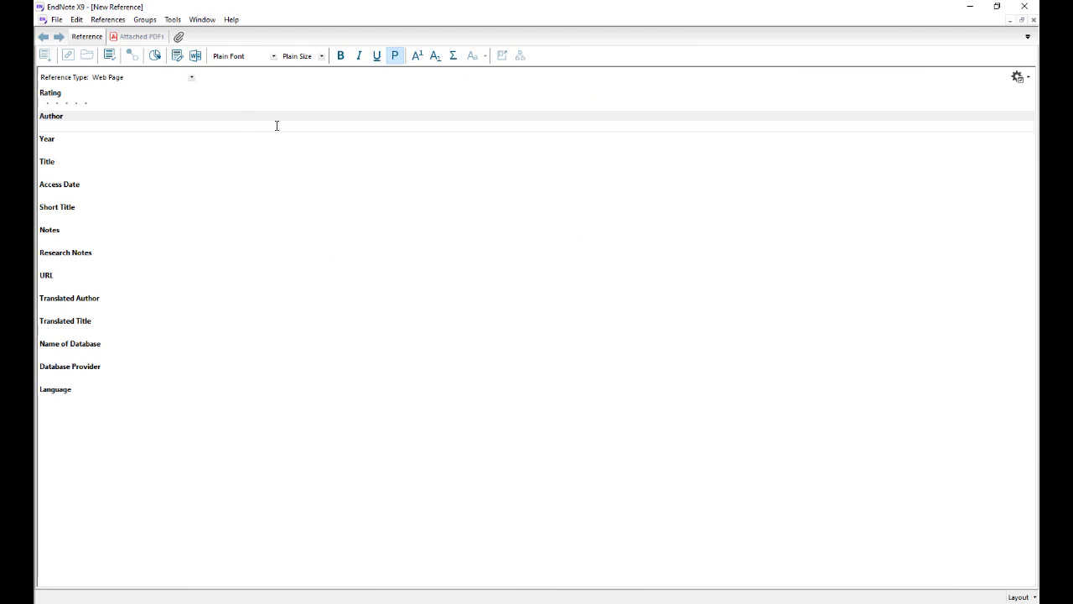
{"action": "type", "text": "Scientifc"}
{"action": "key", "text": "BackSpace"}
{"action": "type", "text": "ic American,"}
{"action": "left_click", "coordinate": [52, 144]}
{"action": "type", "text": "2020"}
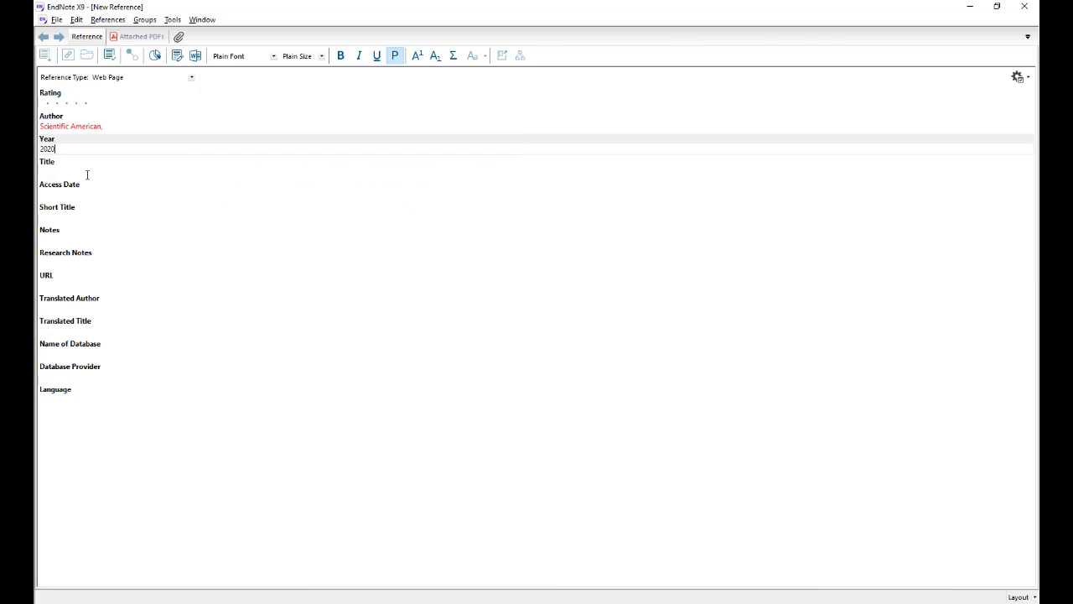
- Copy "Digital Forensics: Photo Tampering Throughout History" from the web page into the reference's title and convert it to sentence case
{"action": "scroll", "coordinate": [511, 256], "scroll_direction": "up", "scroll_amount": 12}
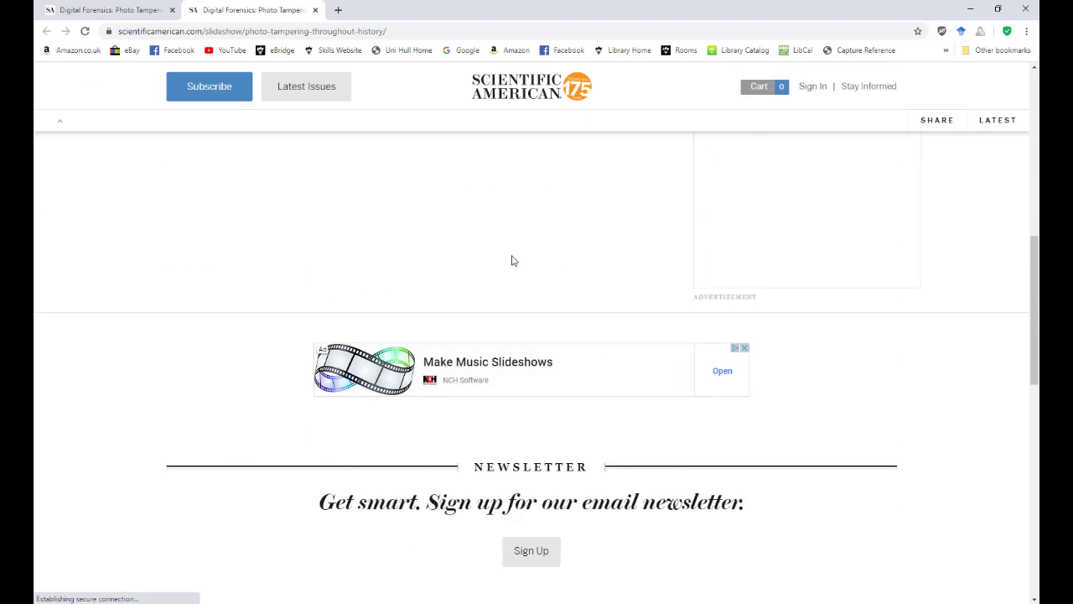
{"action": "scroll", "coordinate": [512, 255], "scroll_direction": "up", "scroll_amount": 10}
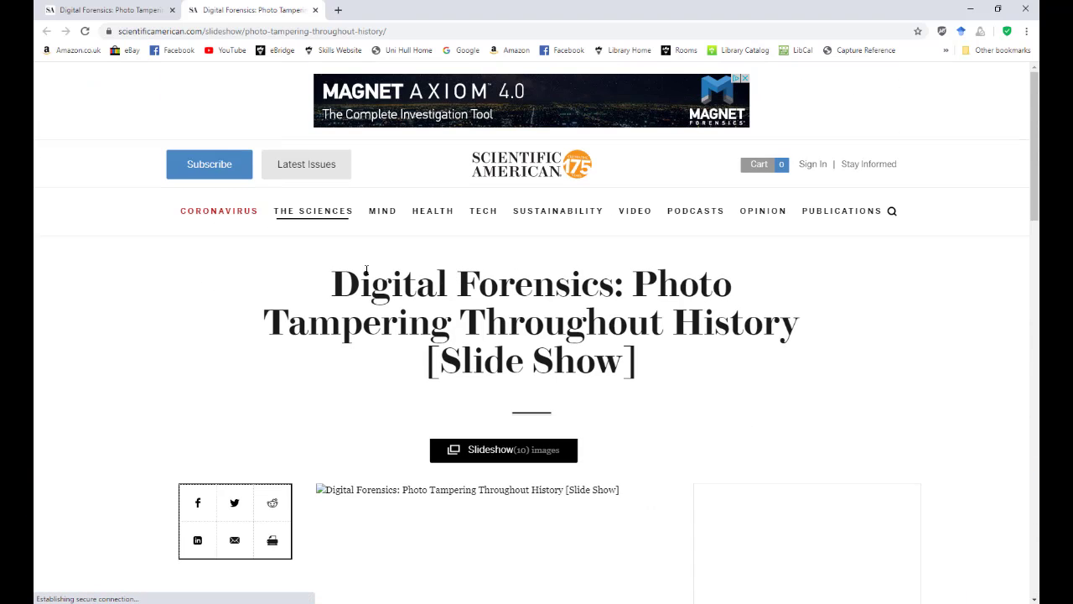
{"action": "left_click_drag", "start_coordinate": [331, 285], "coordinate": [795, 338]}
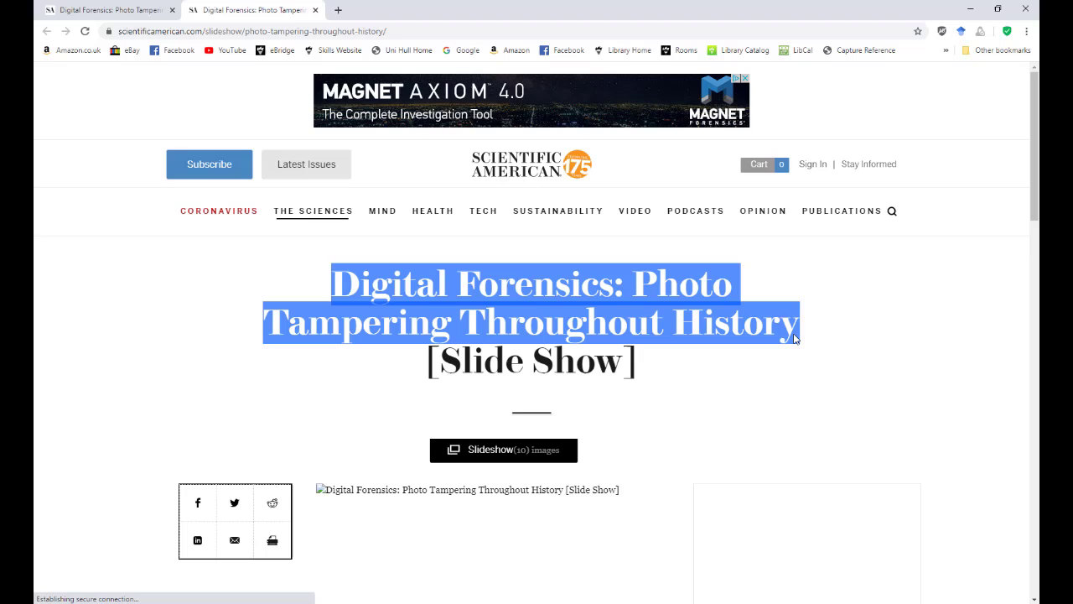
{"action": "right_click", "coordinate": [512, 311]}
{"action": "left_click", "coordinate": [533, 319]}
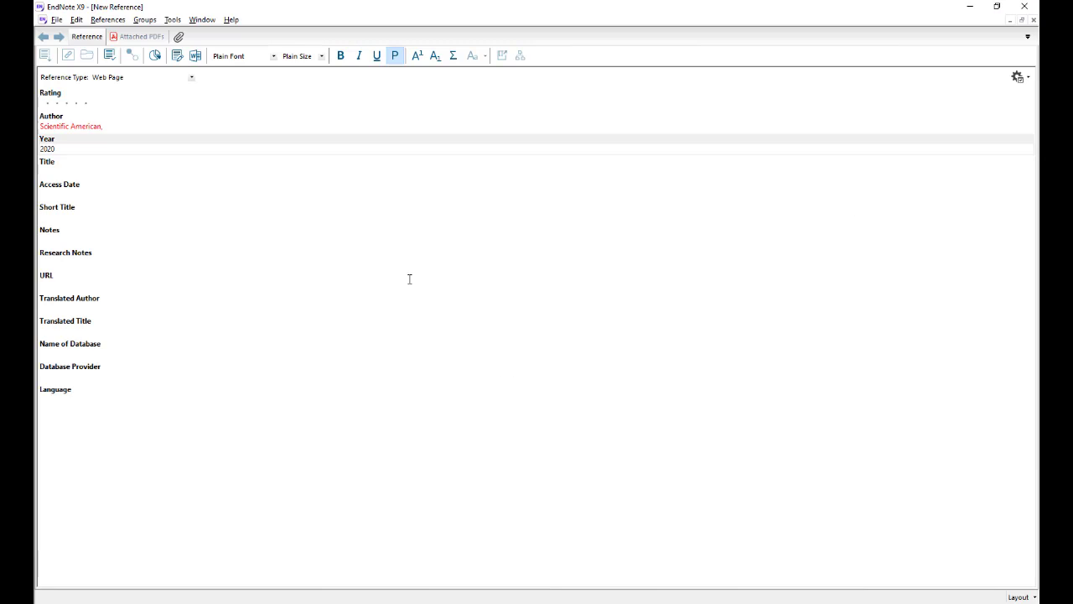
{"action": "left_click", "coordinate": [56, 169]}
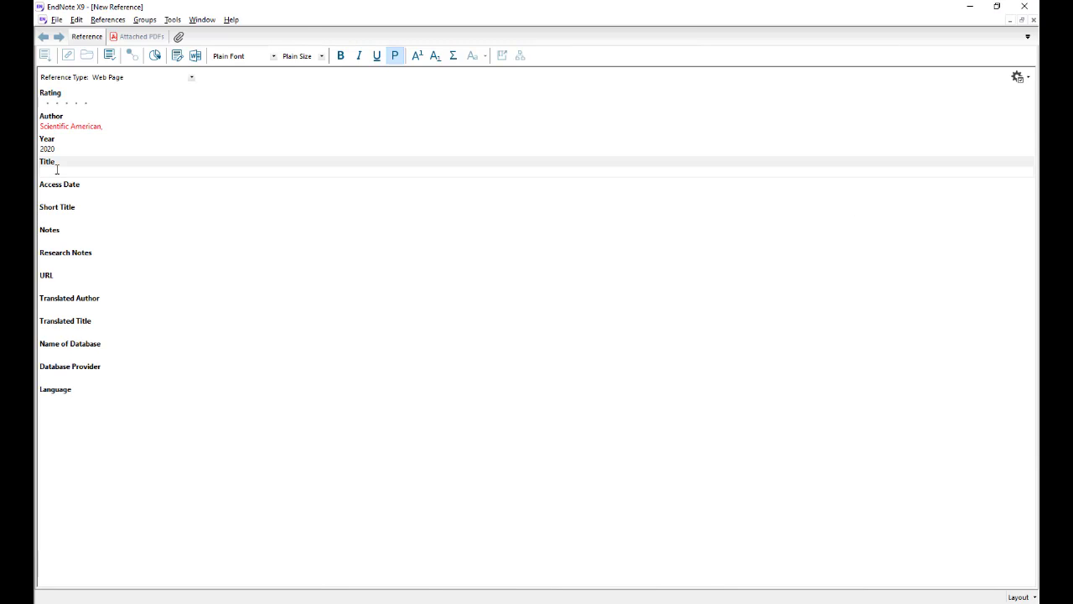
{"action": "key", "text": "ctrl+v"}
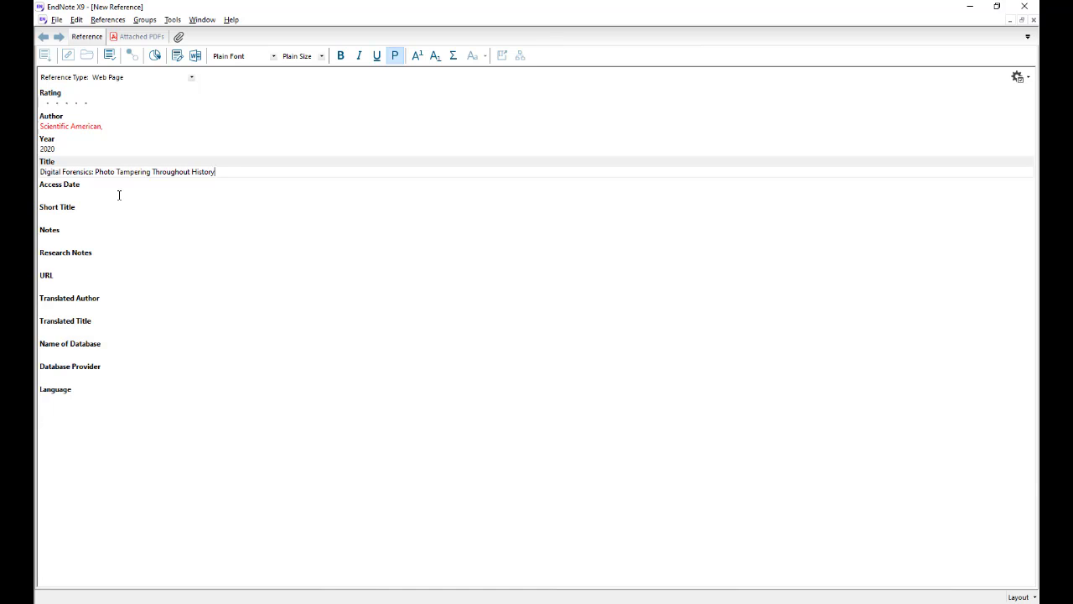
{"action": "left_click_drag", "start_coordinate": [222, 171], "coordinate": [39, 171]}
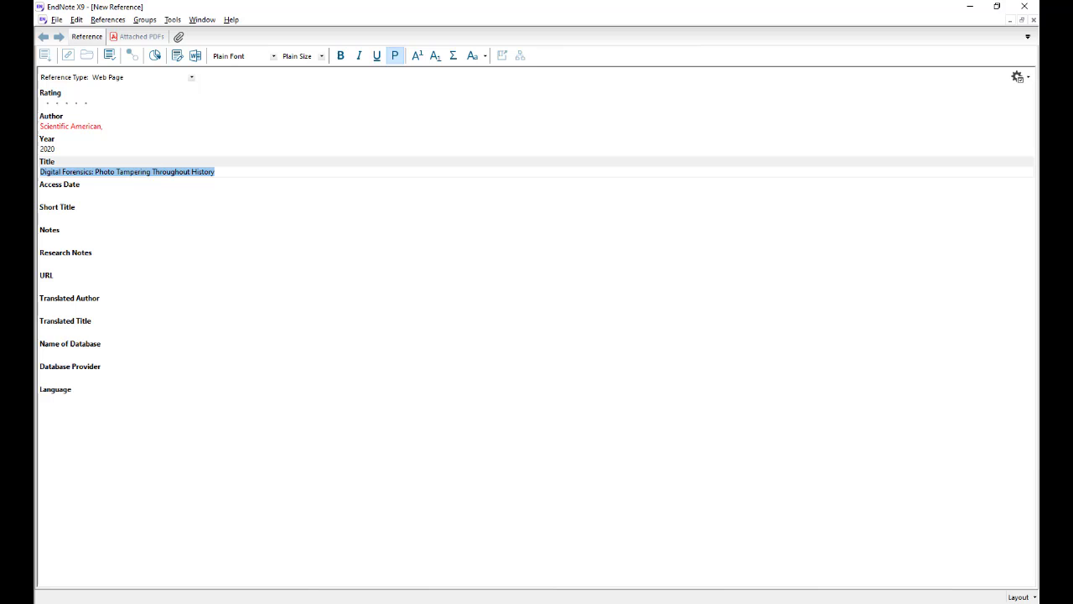
{"action": "left_click", "coordinate": [473, 62]}
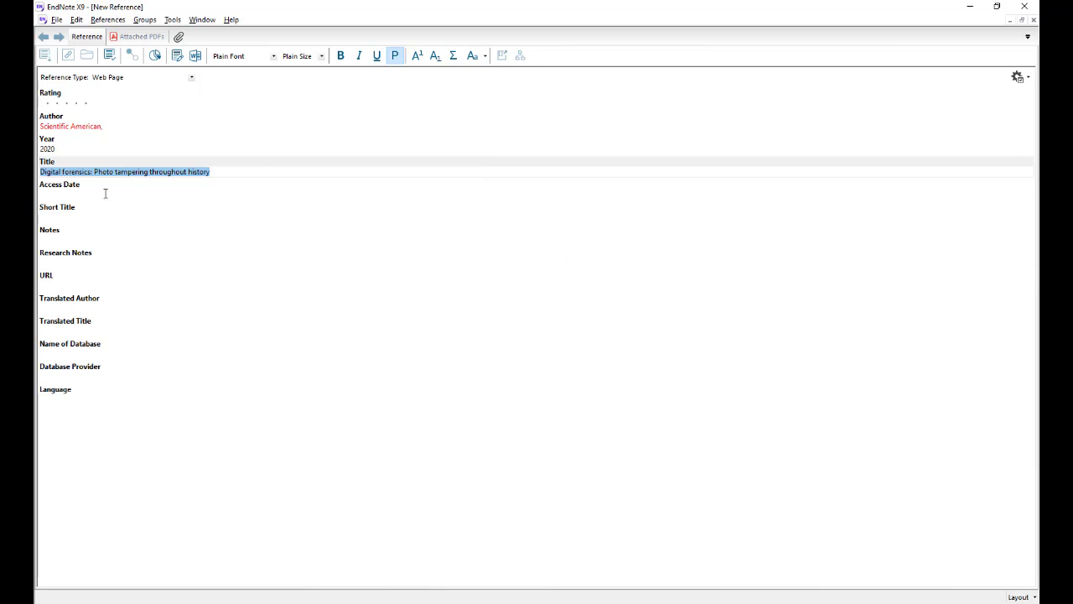
- Set the access date to 01/10/2020, copy the web page's address into the reference's URL, and close the reference
{"action": "left_click", "coordinate": [57, 194]}
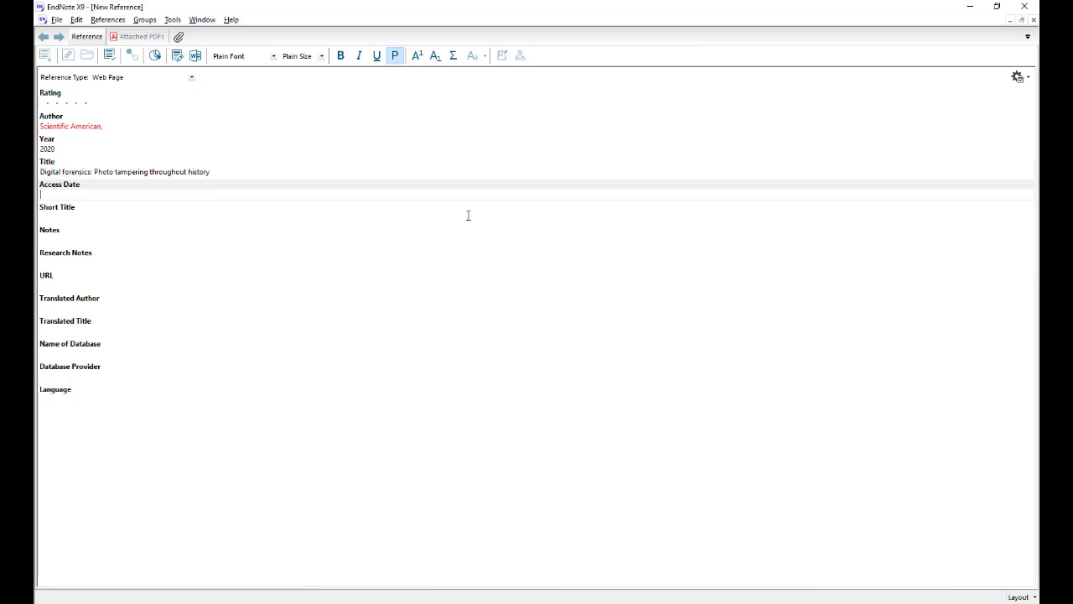
{"action": "type", "text": "01/10/2020"}
{"action": "left_click", "coordinate": [61, 285]}
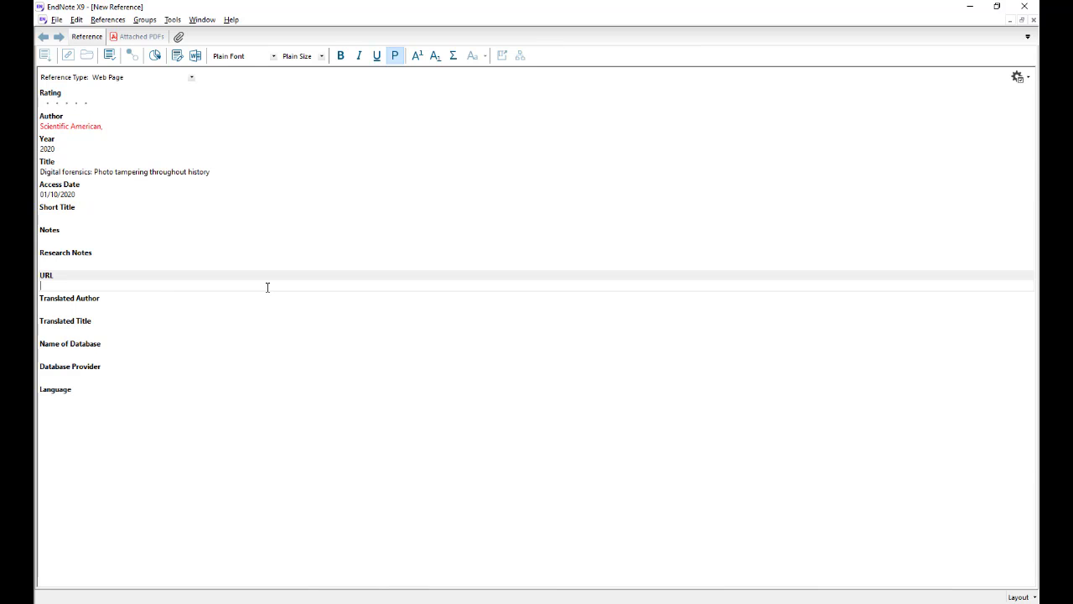
{"action": "key", "text": "alt+Tab"}
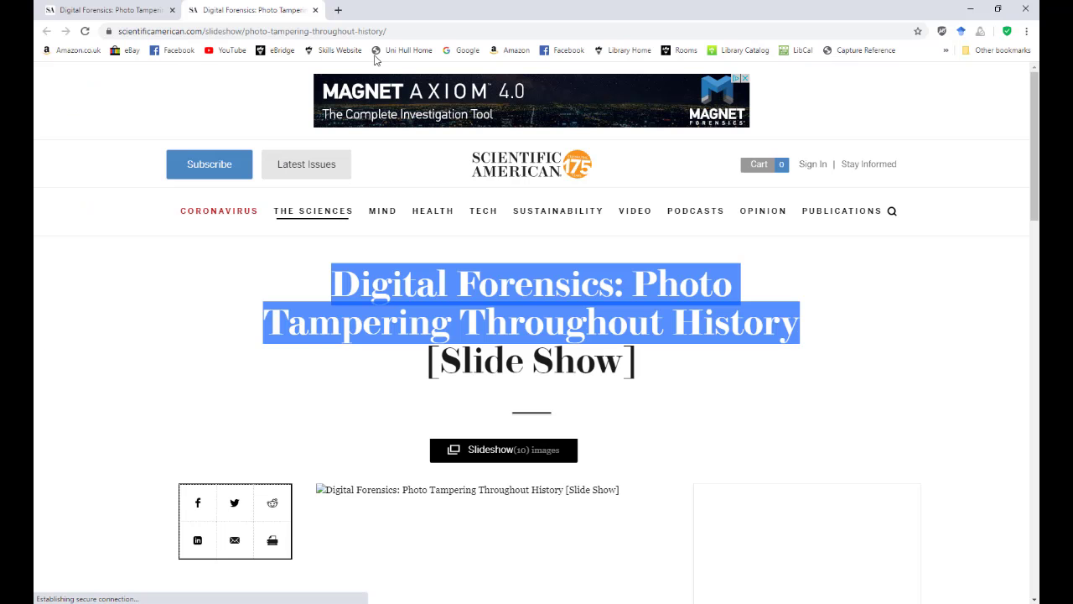
{"action": "left_click", "coordinate": [360, 32]}
{"action": "right_click", "coordinate": [361, 33]}
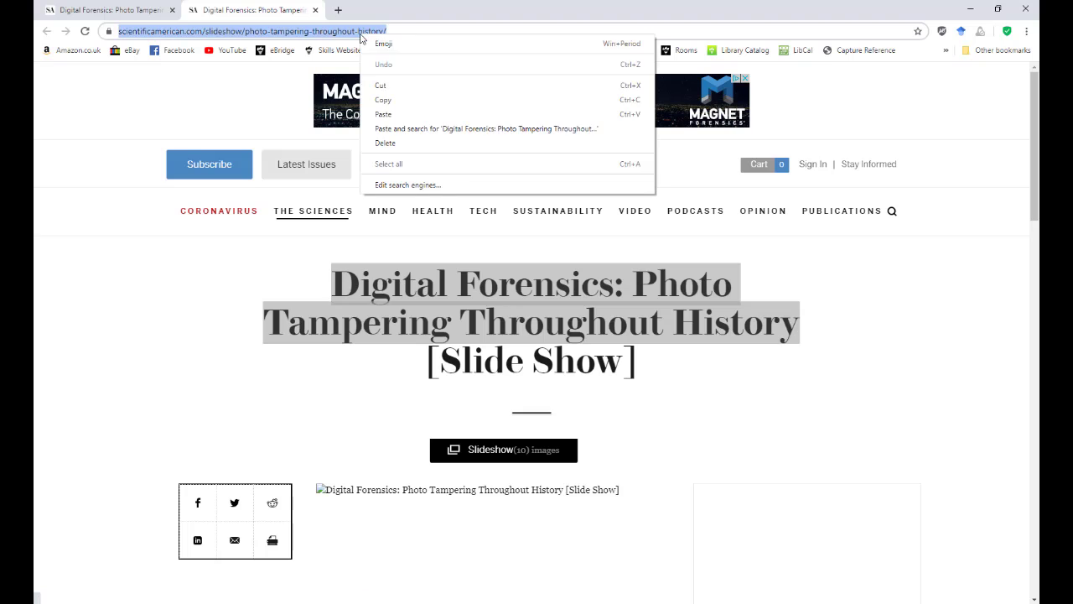
{"action": "left_click", "coordinate": [383, 100]}
{"action": "key", "text": "alt+Tab"}
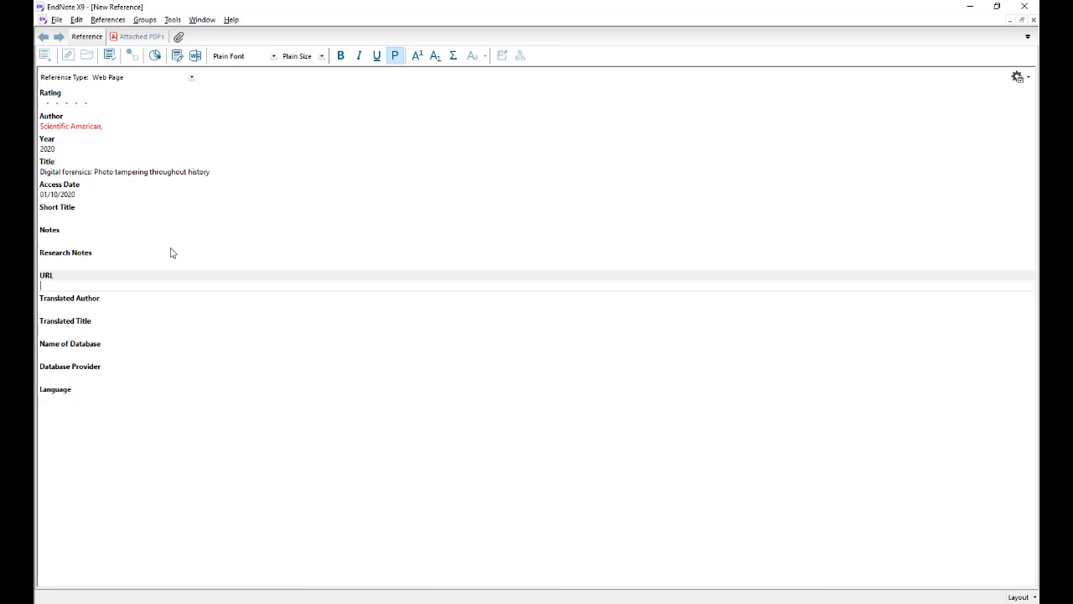
{"action": "key", "text": "ctrl+v"}
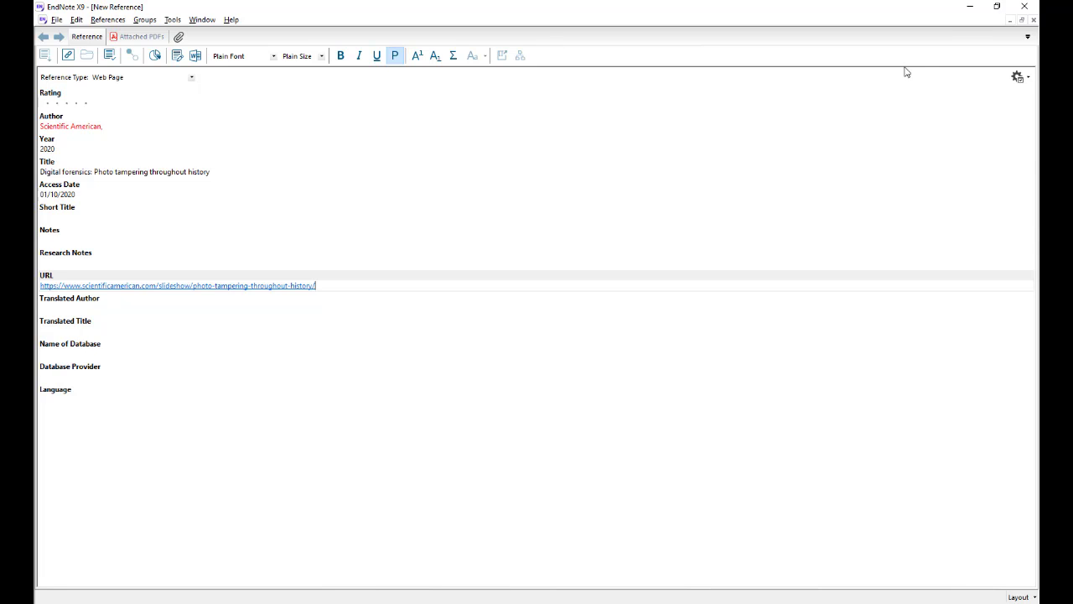
{"action": "left_click", "coordinate": [1035, 20]}
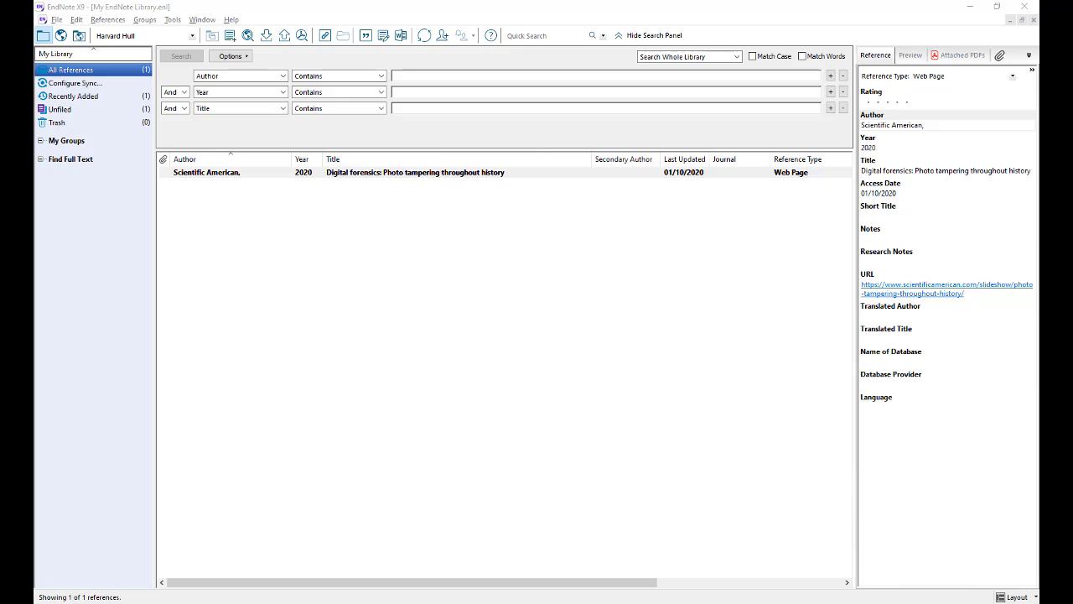
- Switch to the browser, view the citation and export options for the SAGE Research Methods chapter, and return to EndNote
{"action": "key", "text": "alt+Tab"}
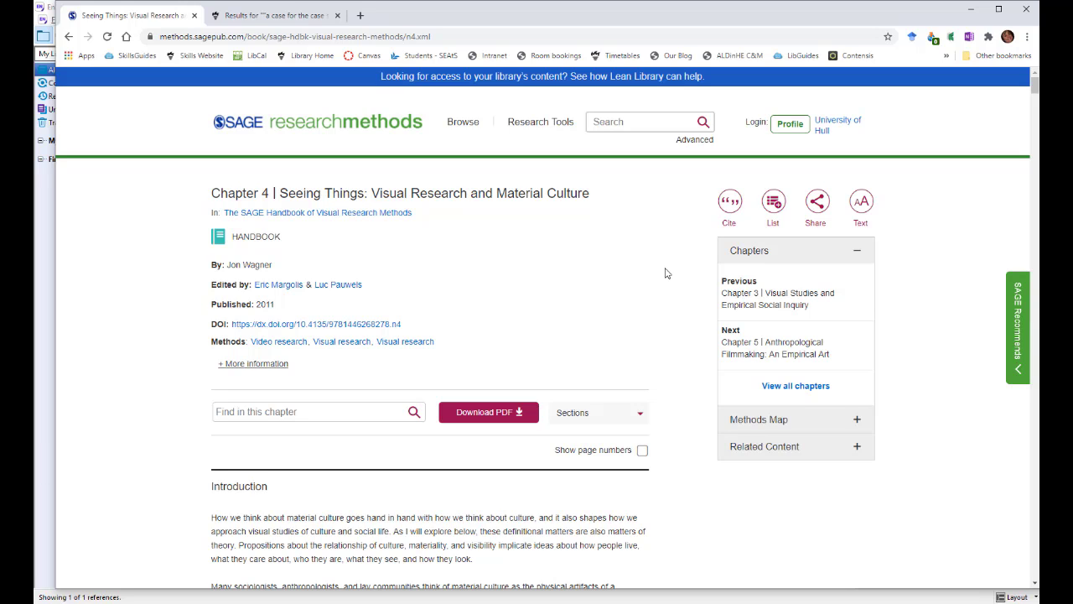
{"action": "left_click", "coordinate": [730, 205]}
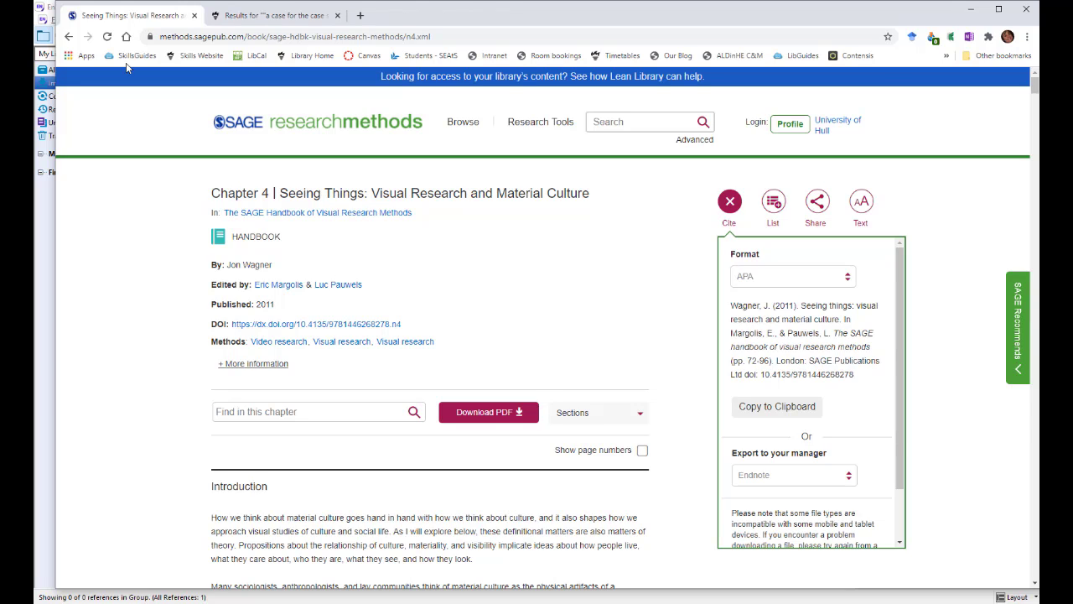
{"action": "left_click", "coordinate": [36, 592]}
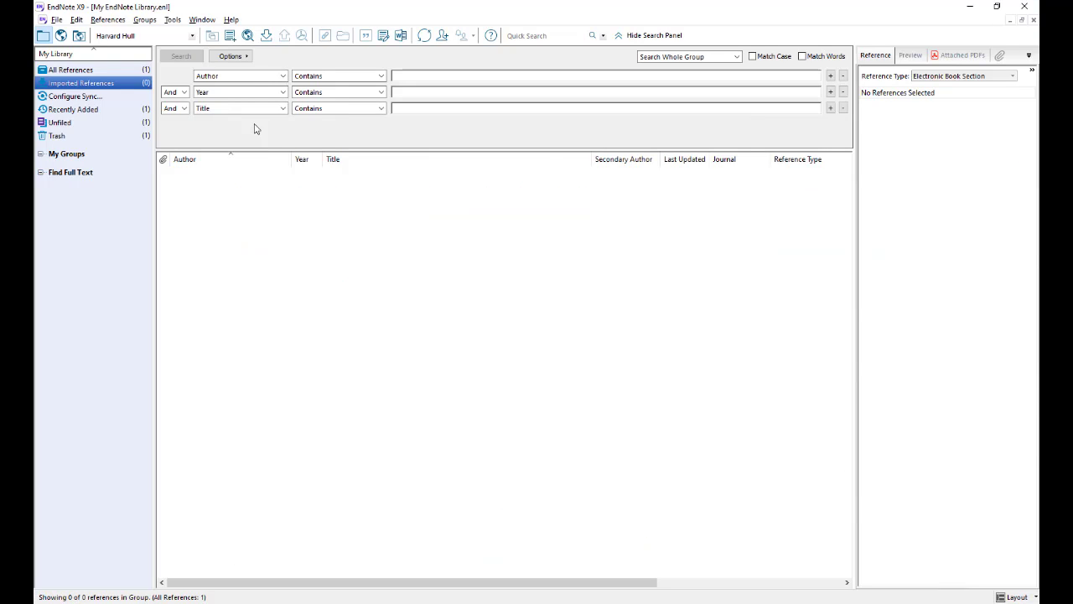
- Create another new reference and set its reference type to Electronic Book Section
{"action": "left_click", "coordinate": [233, 38]}
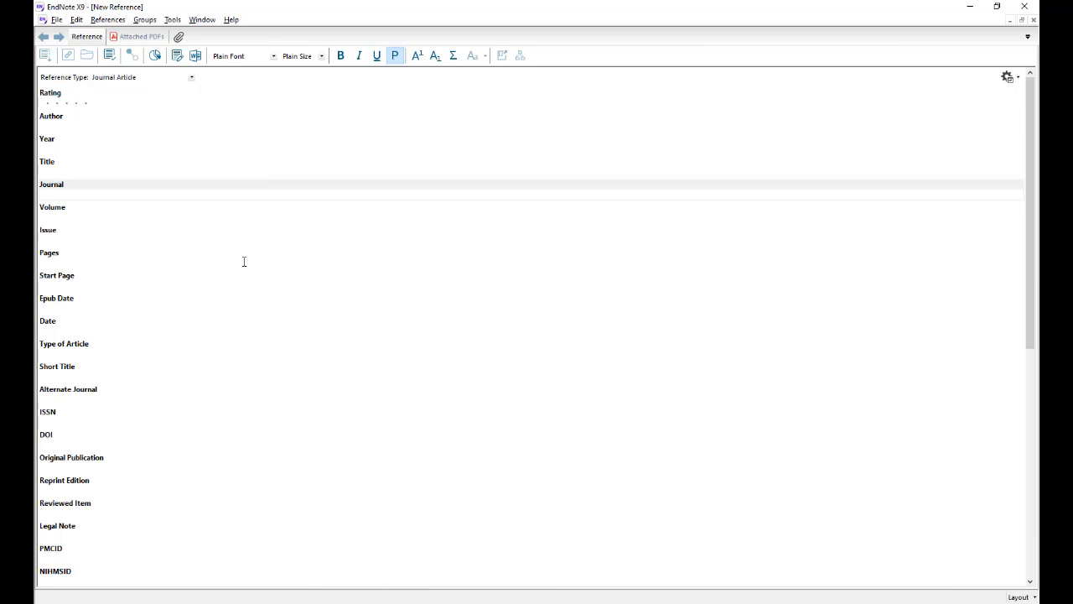
{"action": "left_click", "coordinate": [191, 77]}
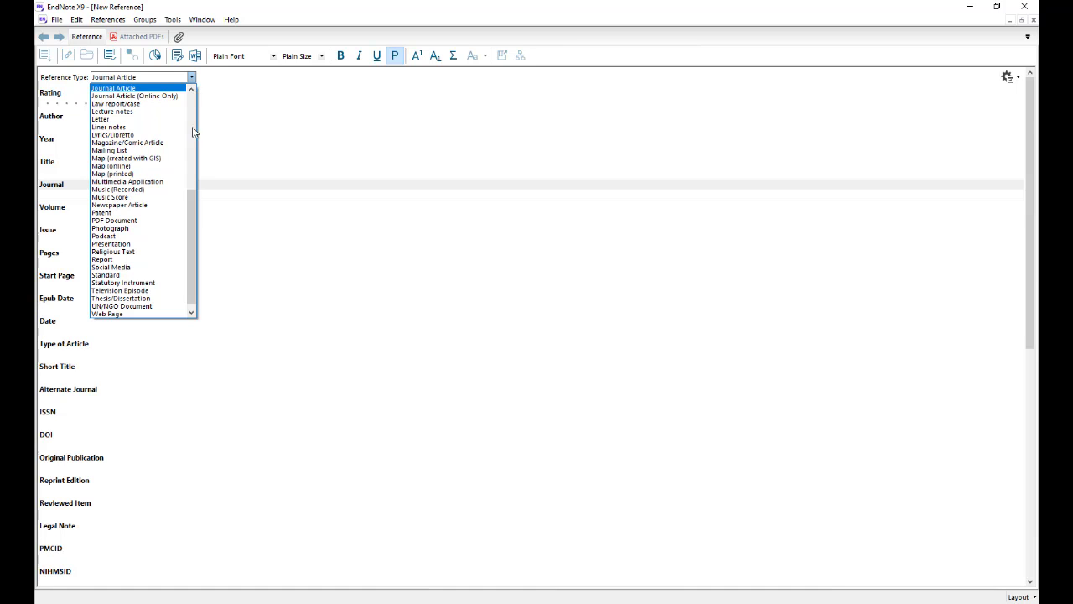
{"action": "left_click_drag", "start_coordinate": [192, 204], "coordinate": [193, 107]}
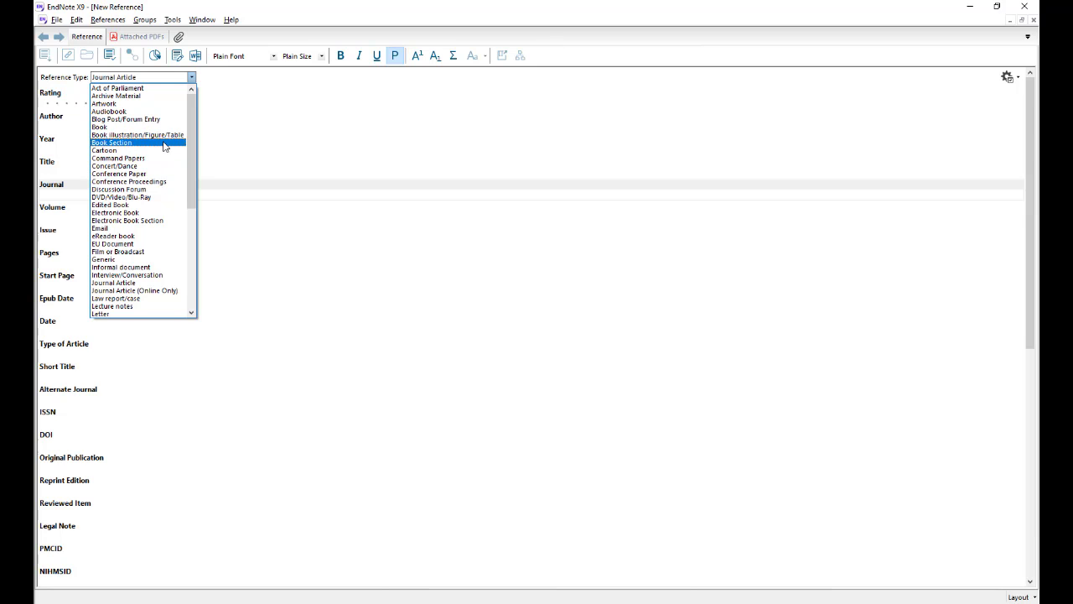
{"action": "left_click", "coordinate": [156, 222]}
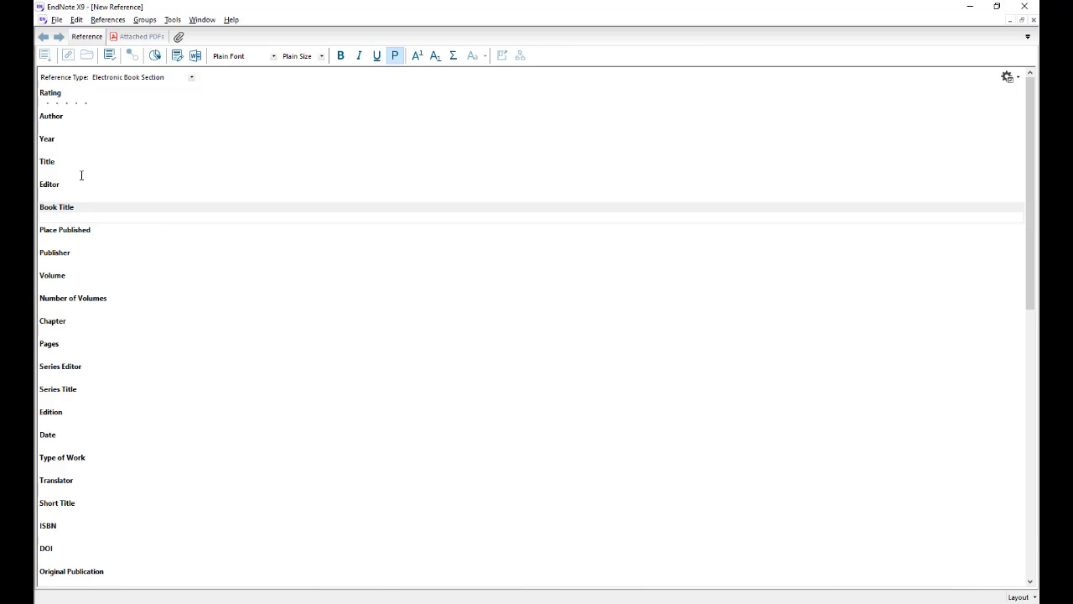
- Enter the chapter author's name, surname first, and set the publication year to 2011
{"action": "left_click", "coordinate": [82, 127]}
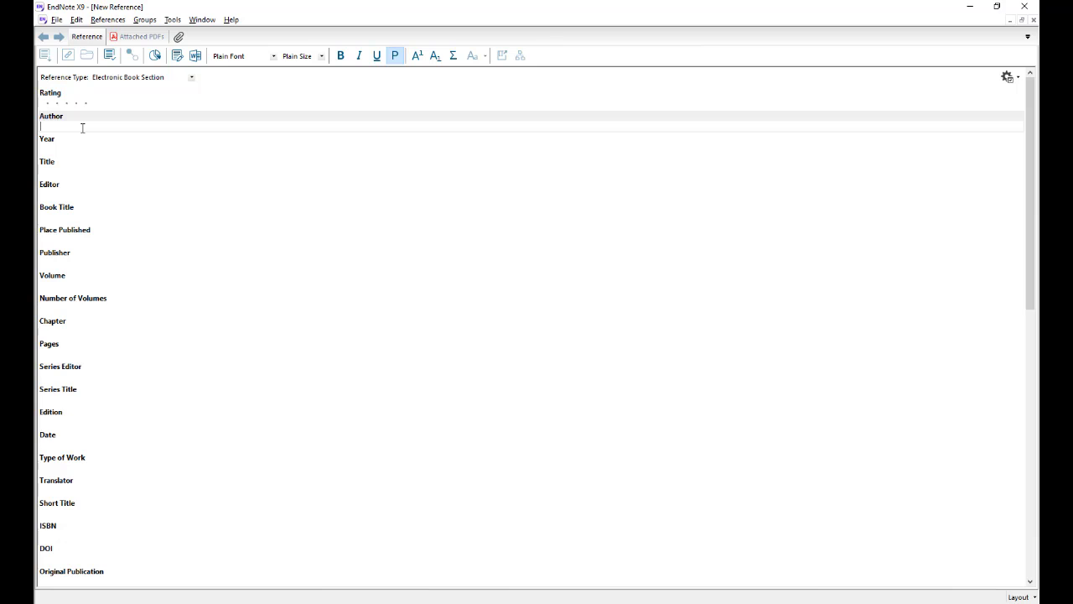
{"action": "type", "text": "Wagner, Jon"}
{"action": "left_click", "coordinate": [67, 150]}
{"action": "type", "text": "2011"}
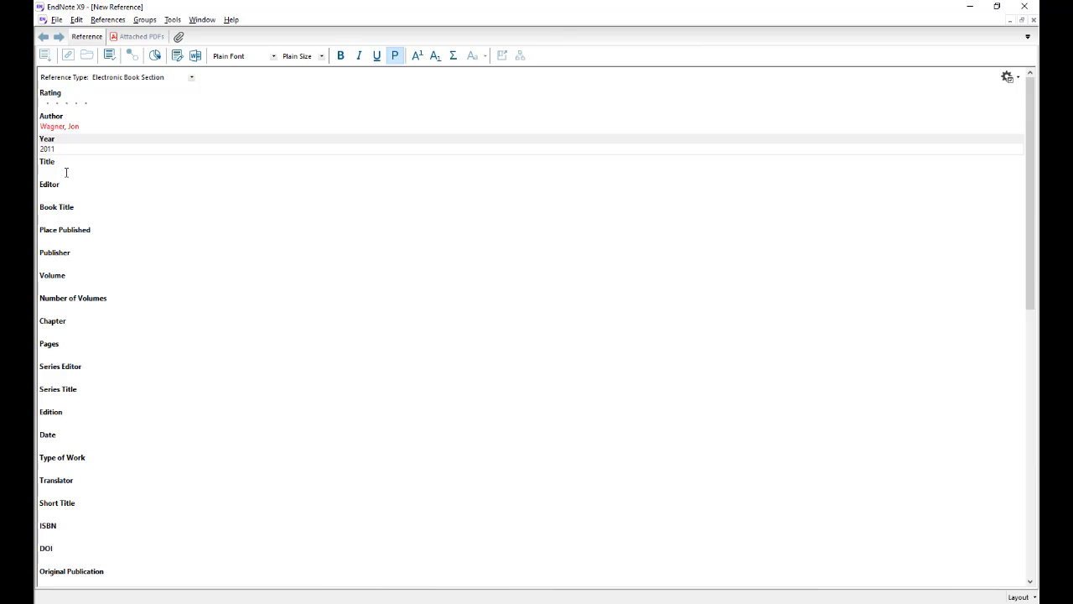
- Copy the chapter title "Seeing Things: Visual Research and Material Culture" from the SAGE page into the reference's title
{"action": "left_click", "coordinate": [67, 172]}
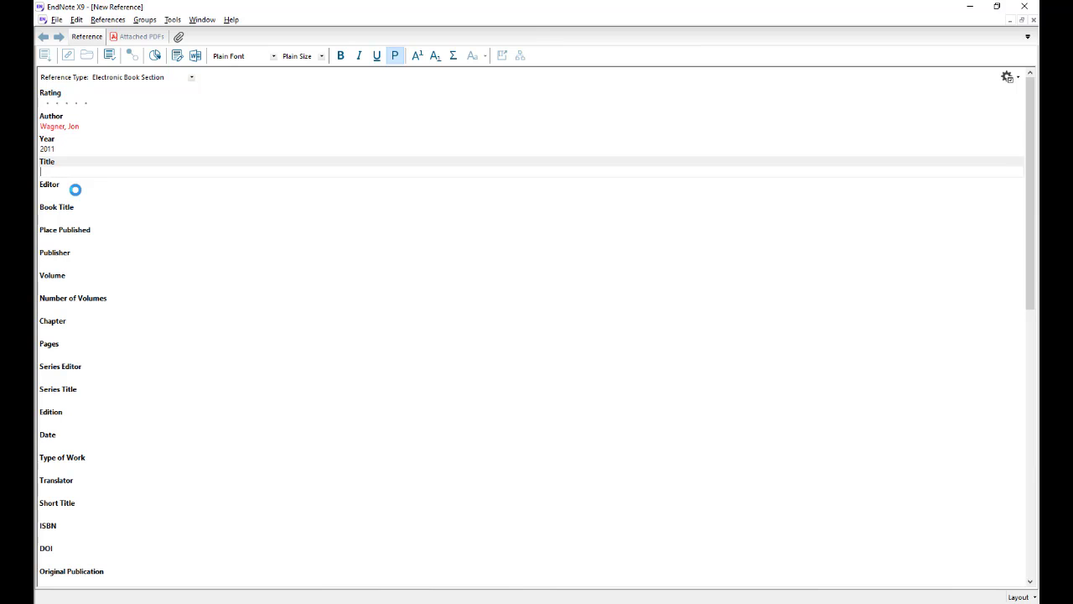
{"action": "key", "text": "alt+Tab"}
{"action": "left_click_drag", "start_coordinate": [590, 197], "coordinate": [283, 197]}
{"action": "right_click", "coordinate": [283, 197]}
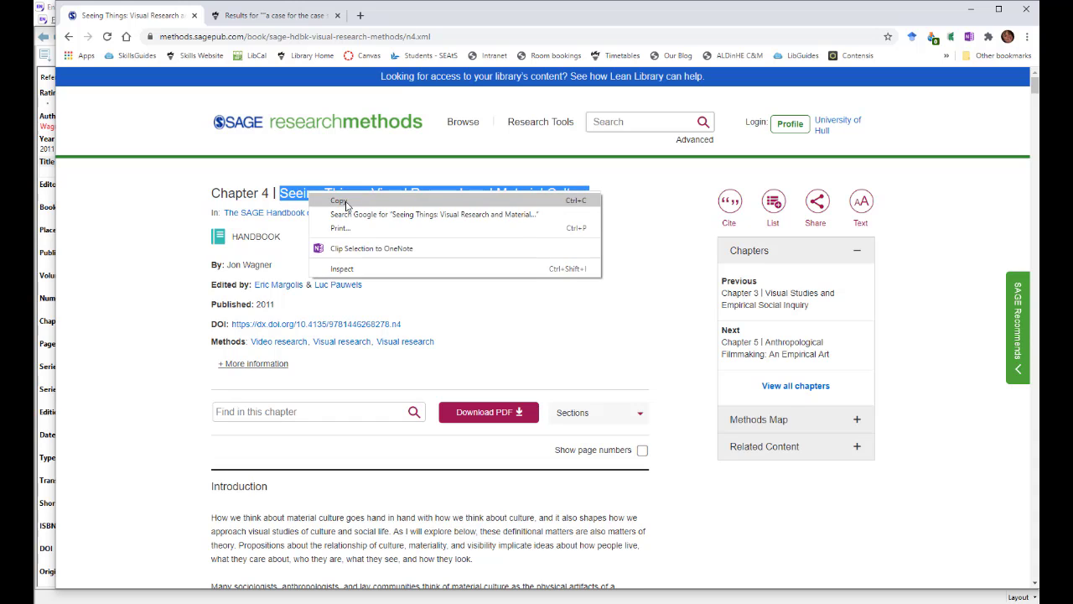
{"action": "left_click", "coordinate": [346, 204]}
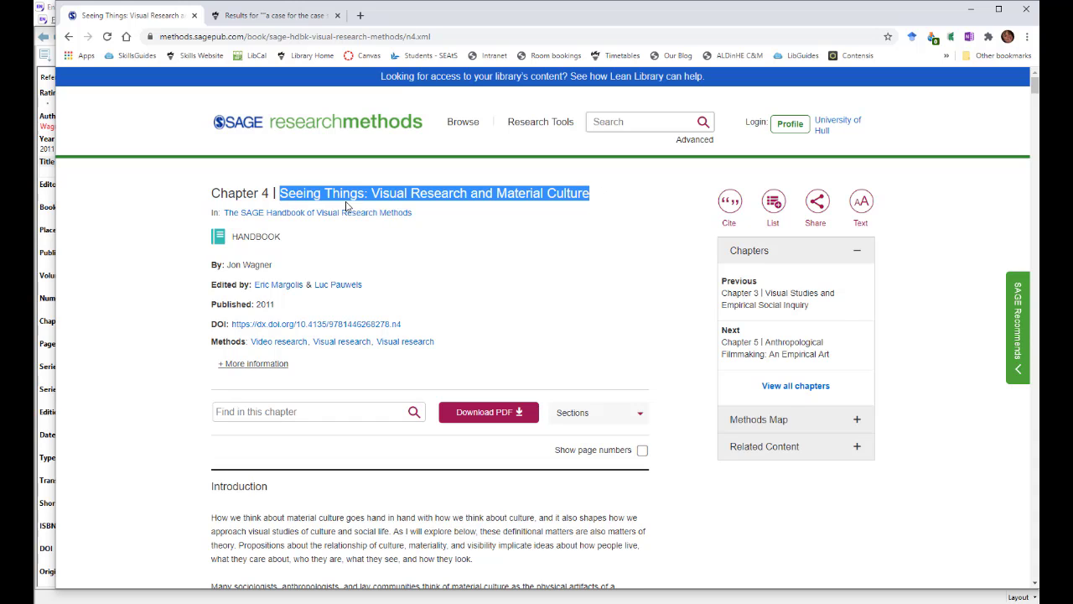
{"action": "left_click", "coordinate": [52, 173]}
{"action": "key", "text": "ctrl+v"}
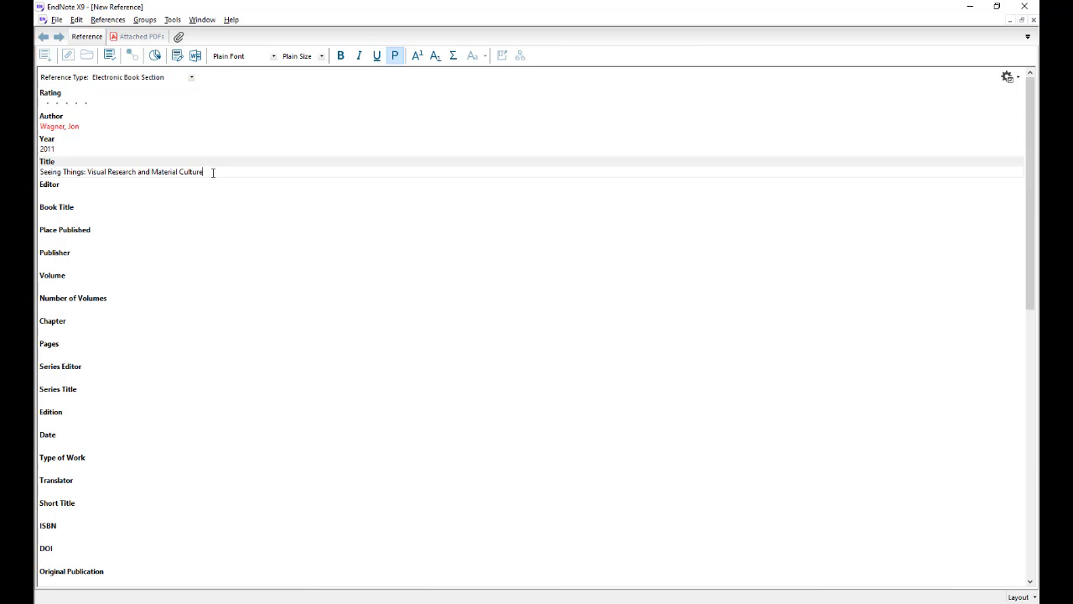
- Convert the chapter title to sentence case so it reads "Seeing things: Visual research and material culture"
{"action": "left_click_drag", "start_coordinate": [211, 172], "coordinate": [40, 171]}
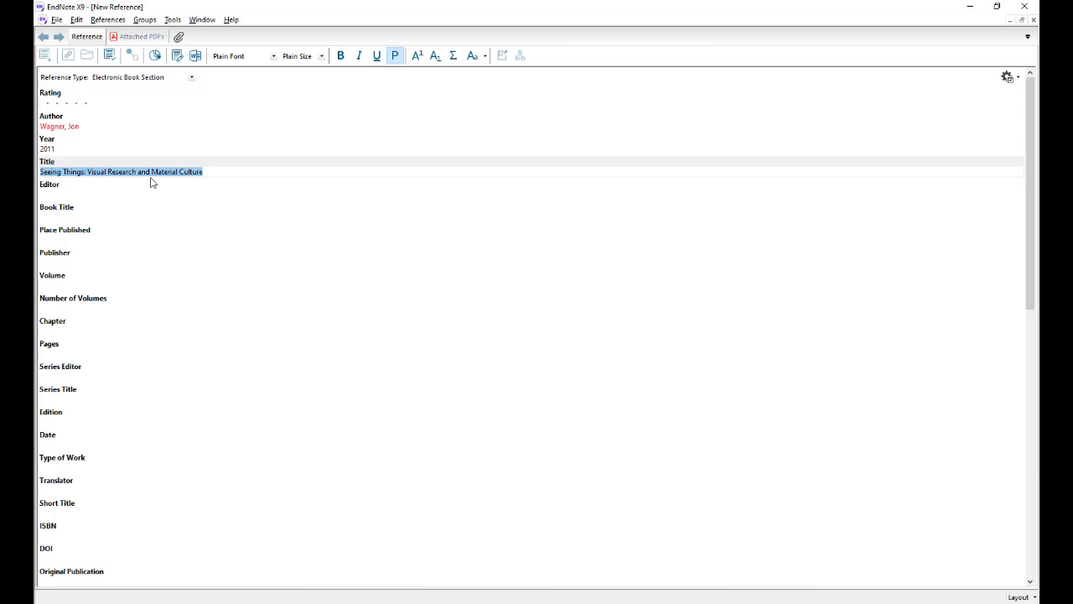
{"action": "left_click", "coordinate": [475, 56]}
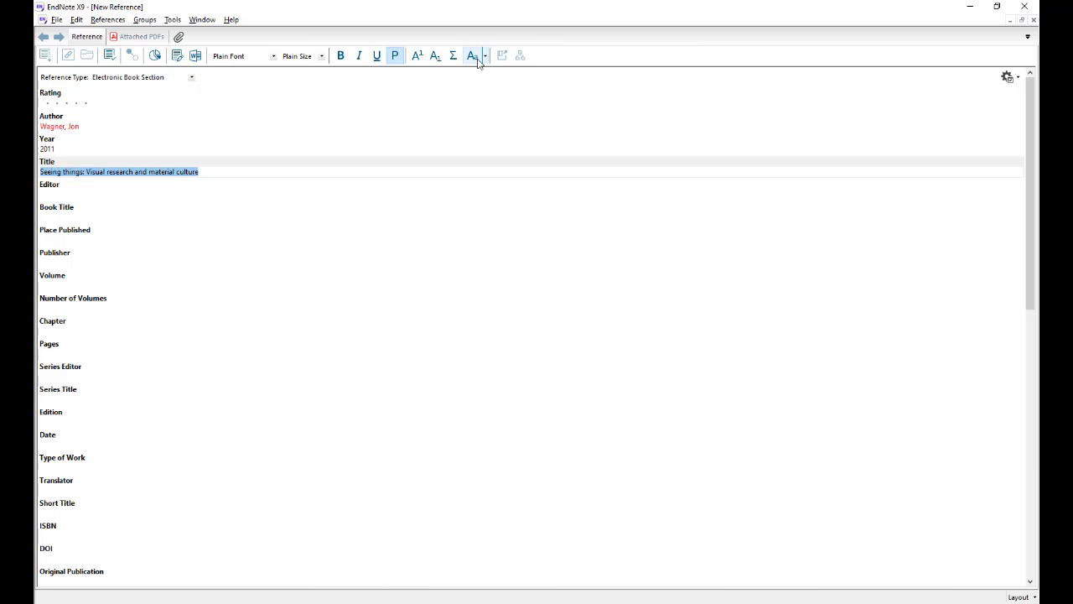
{"action": "key", "text": "Tab"}
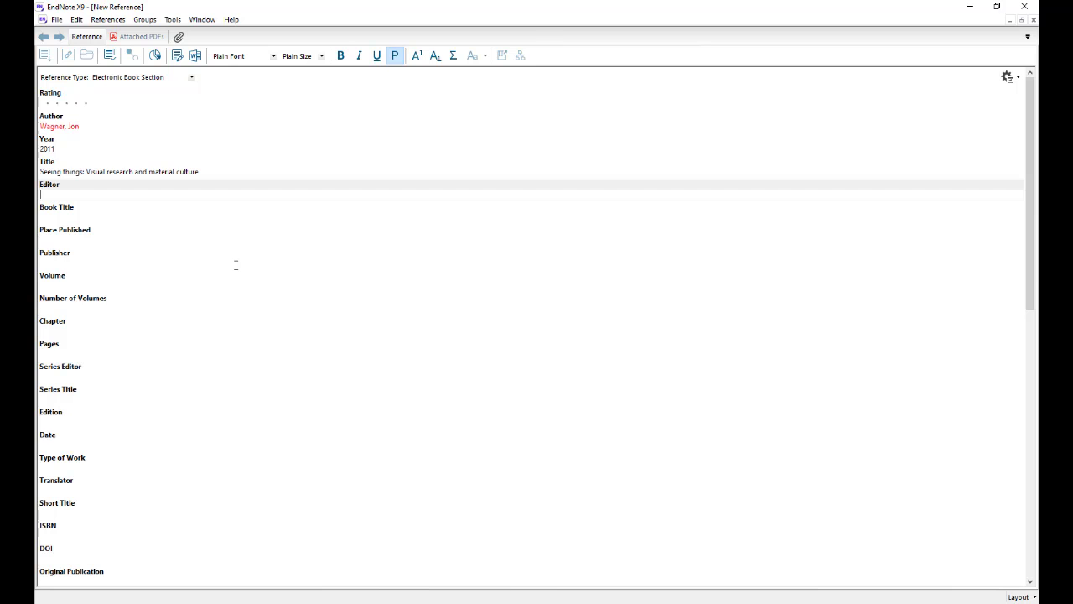
- Copy both book editors' names from the SAGE chapter page into the reference's Editor field
{"action": "key", "text": "alt+Tab"}
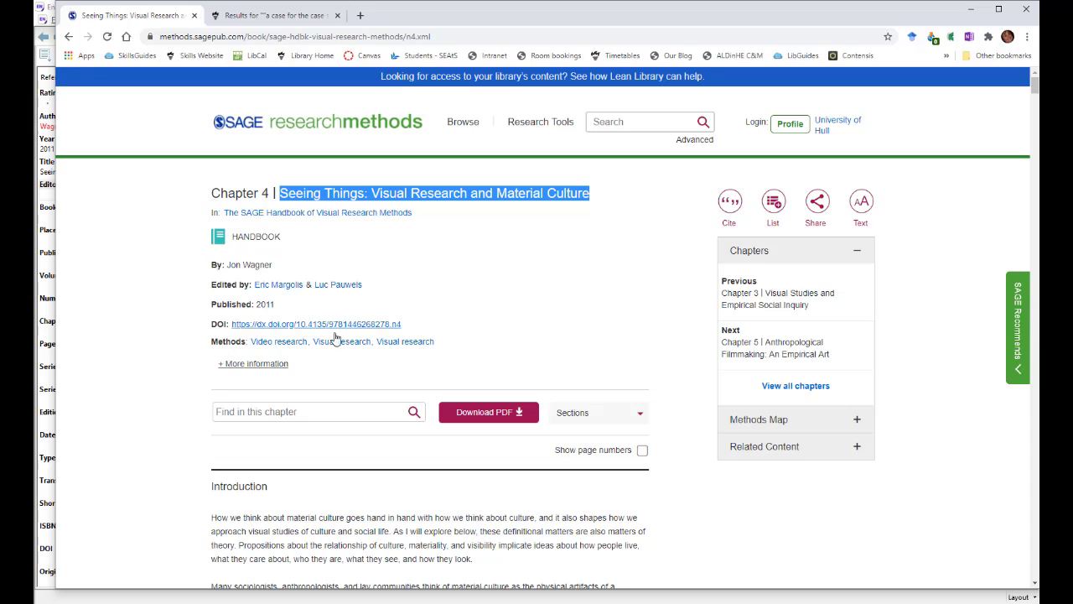
{"action": "left_click", "coordinate": [359, 294]}
{"action": "left_click_drag", "start_coordinate": [362, 287], "coordinate": [253, 289]}
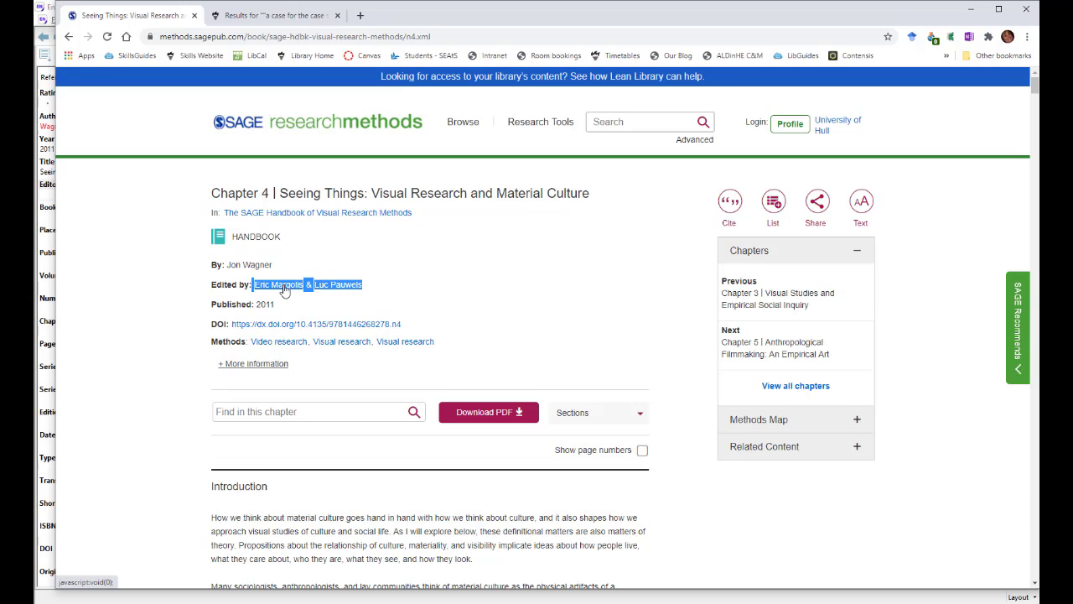
{"action": "right_click", "coordinate": [283, 289]}
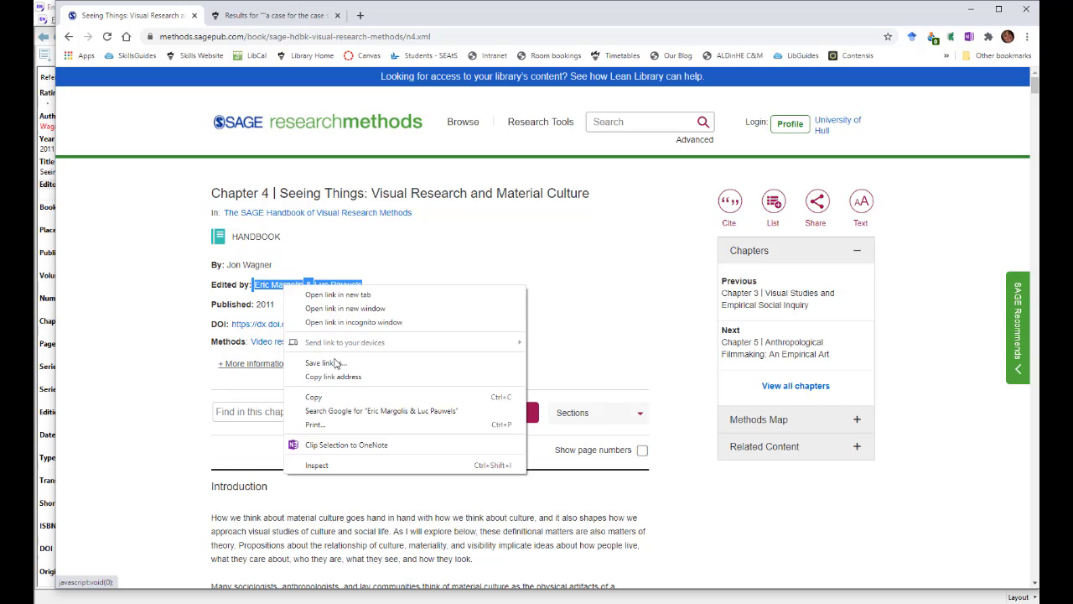
{"action": "left_click", "coordinate": [339, 397]}
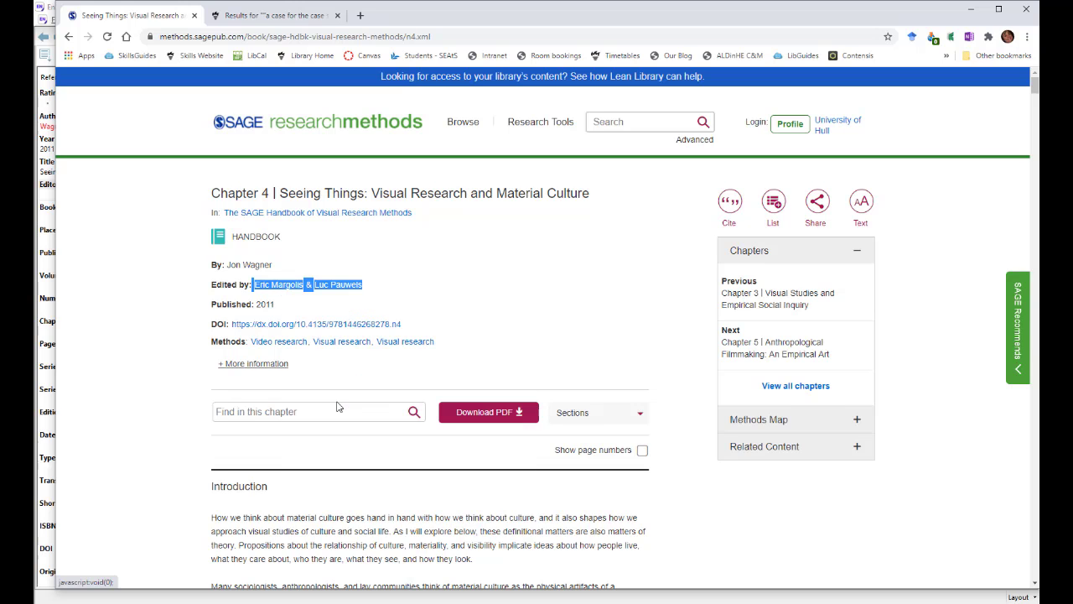
{"action": "left_click", "coordinate": [37, 198]}
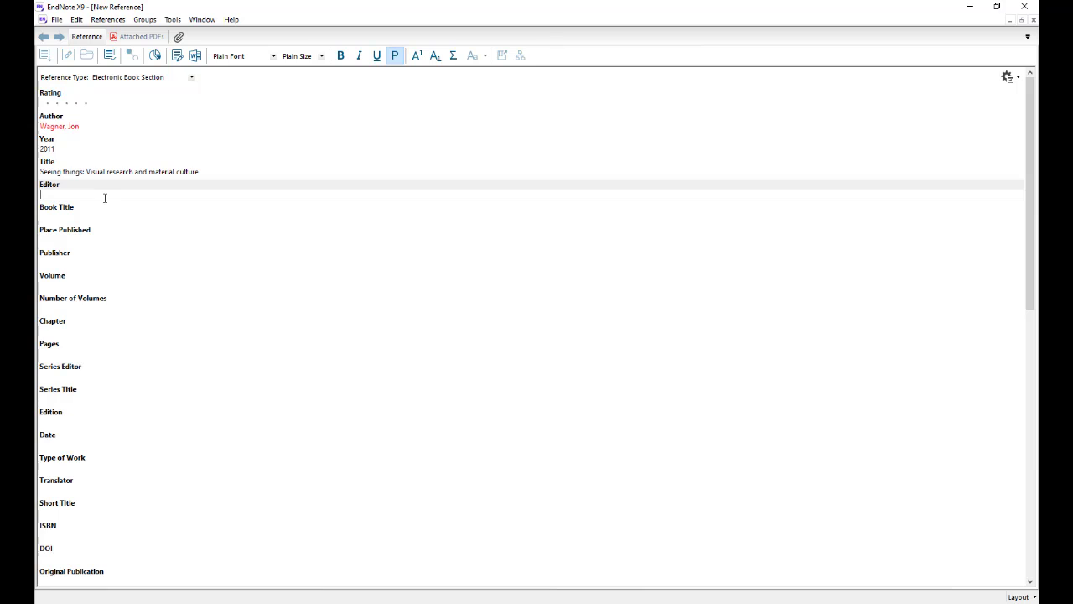
{"action": "key", "text": "ctrl+v"}
- Rewrite the first editor's name surname first with a comma, and put the second editor on a separate line without the ampersand
{"action": "left_click_drag", "start_coordinate": [54, 196], "coordinate": [84, 201]}
{"action": "left_click", "coordinate": [72, 199]}
{"action": "key", "text": "BackSpace"}
{"action": "type", "text": ","}
{"action": "double_click", "coordinate": [89, 195]}
{"action": "key", "text": "BackSpace"}
{"action": "key", "text": "BackSpace"}
{"action": "key", "text": "Return"}
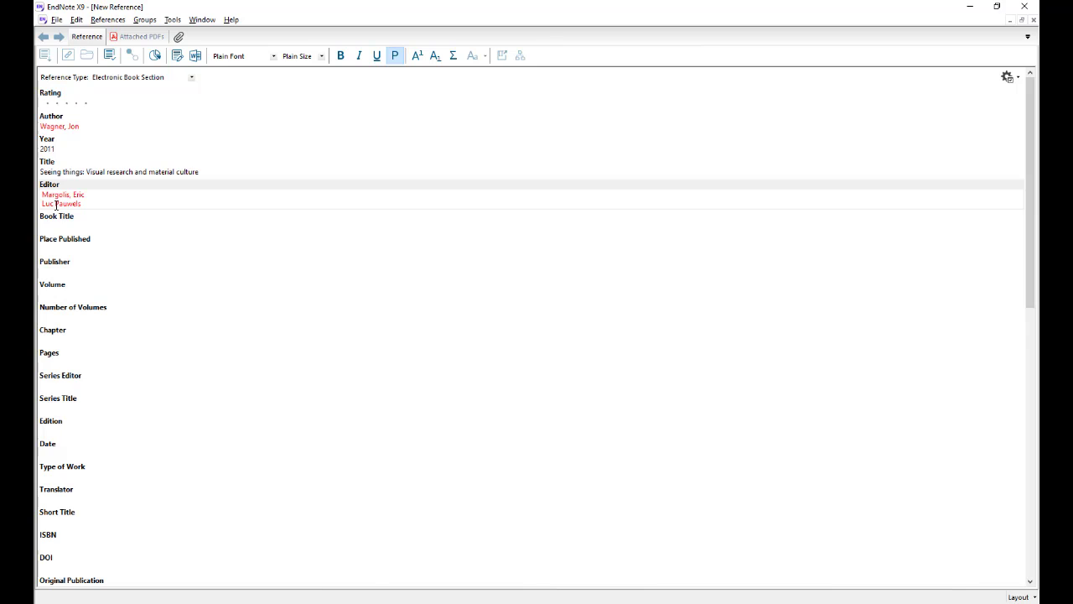
- Rewrite the second editor's name surname first with a comma, and remove the leading space before the first editor
{"action": "double_click", "coordinate": [54, 204]}
{"action": "left_click_drag", "start_coordinate": [50, 206], "coordinate": [92, 214]}
{"action": "left_click", "coordinate": [67, 205]}
{"action": "type", "text": ", Luc"}
{"action": "left_click", "coordinate": [109, 225]}
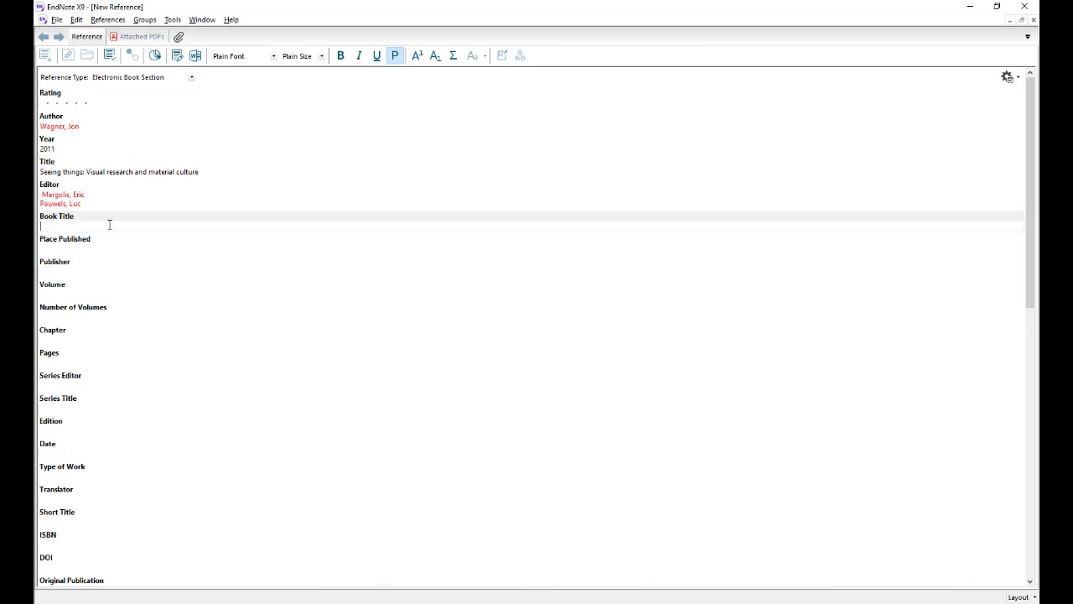
{"action": "left_click", "coordinate": [45, 194]}
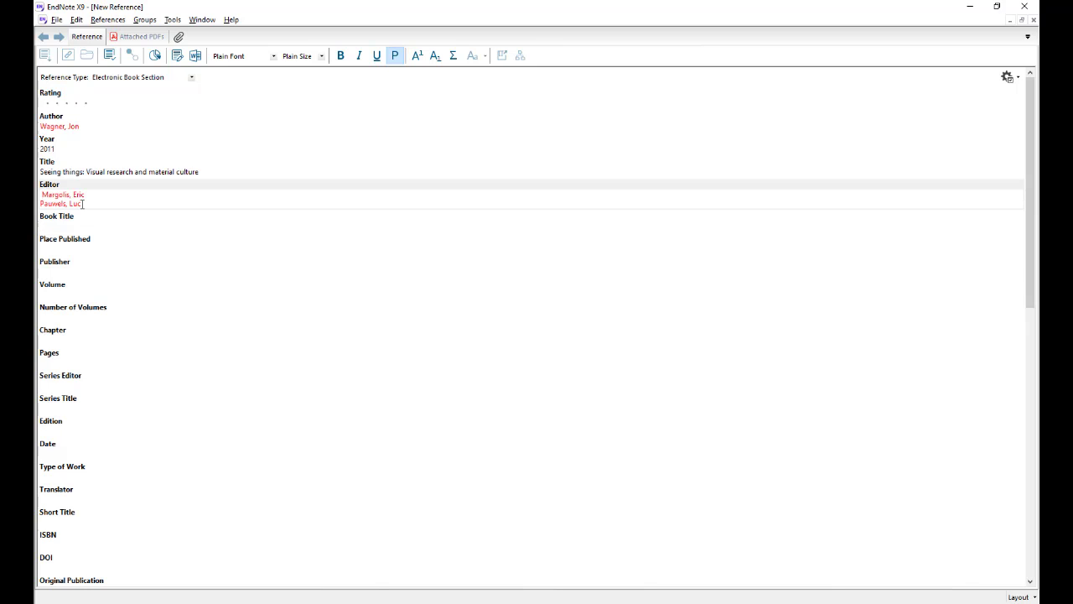
{"action": "key", "text": "BackSpace"}
{"action": "left_click", "coordinate": [143, 226]}
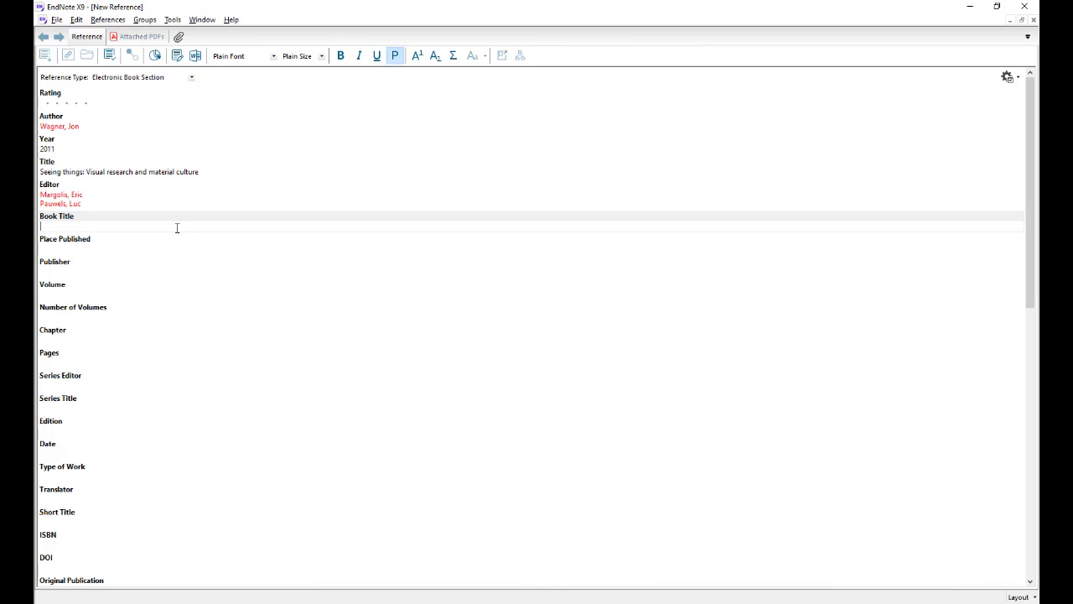
- Copy the book title "The SAGE Handbook of Visual Research Methods" from the SAGE page into the reference's Book Title field
{"action": "key", "text": "alt+Tab"}
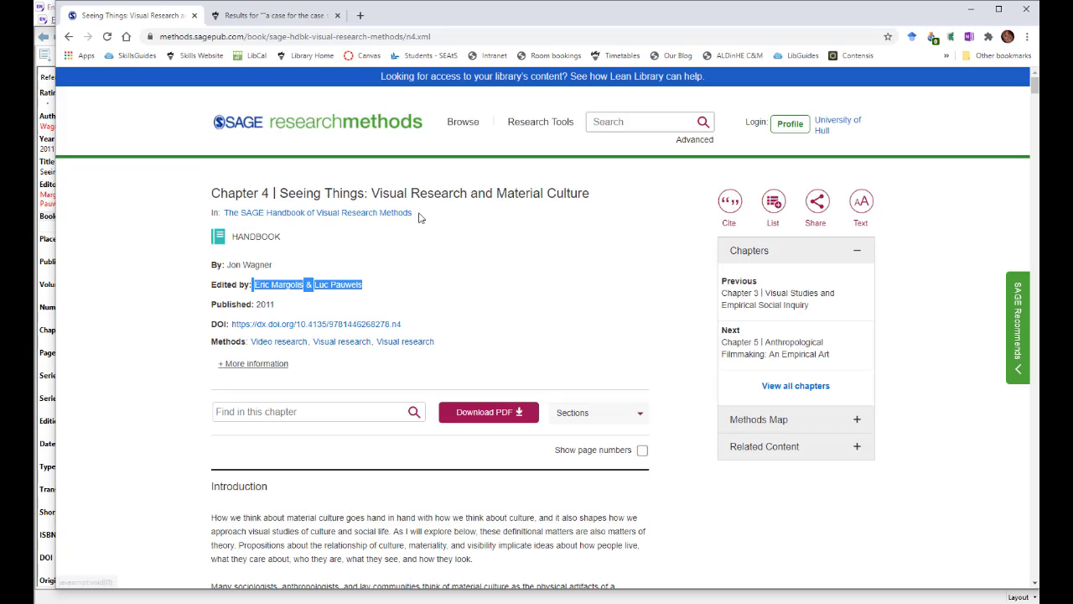
{"action": "left_click_drag", "start_coordinate": [417, 215], "coordinate": [239, 216]}
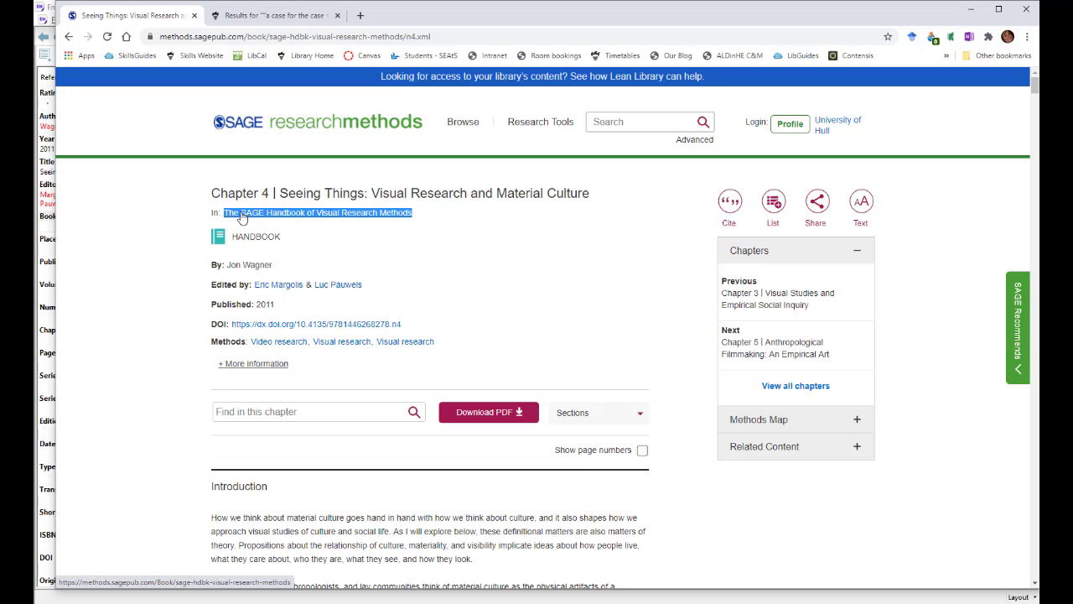
{"action": "right_click", "coordinate": [247, 213]}
{"action": "left_click", "coordinate": [287, 324]}
{"action": "key", "text": "alt+Tab"}
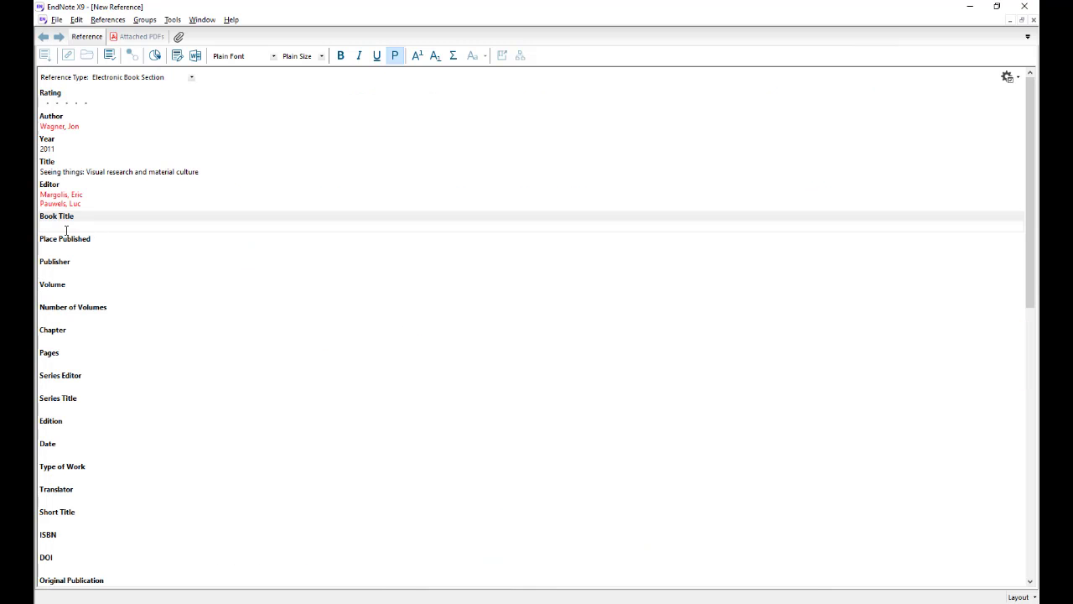
{"action": "key", "text": "ctrl+v"}
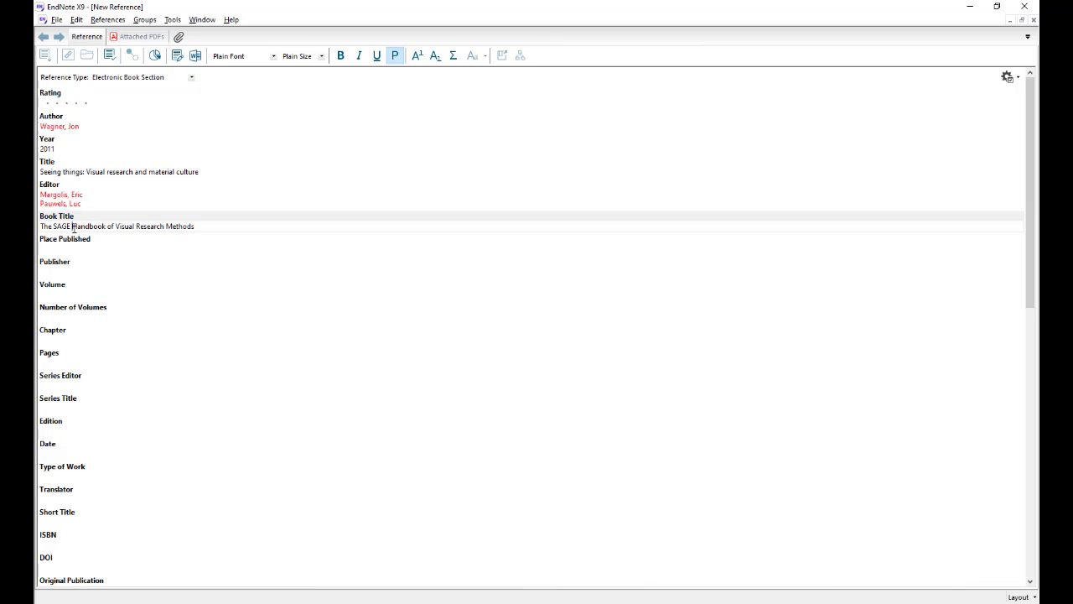
- Change the book title's wording after "The SAGE" to lowercase, giving "handbook of visual research methods"
{"action": "left_click_drag", "start_coordinate": [72, 228], "coordinate": [197, 228]}
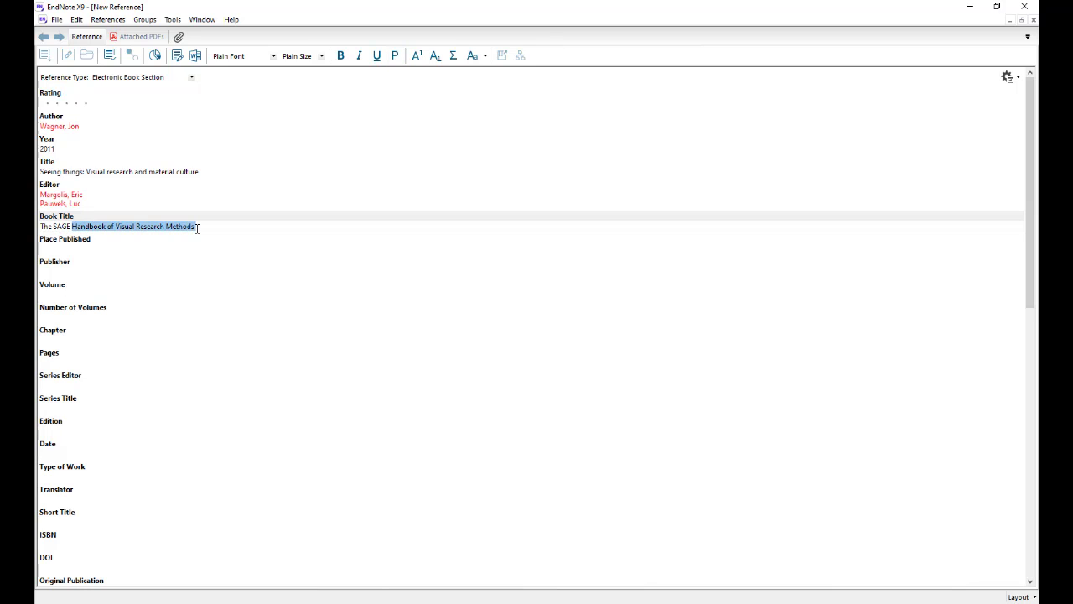
{"action": "left_click", "coordinate": [473, 56]}
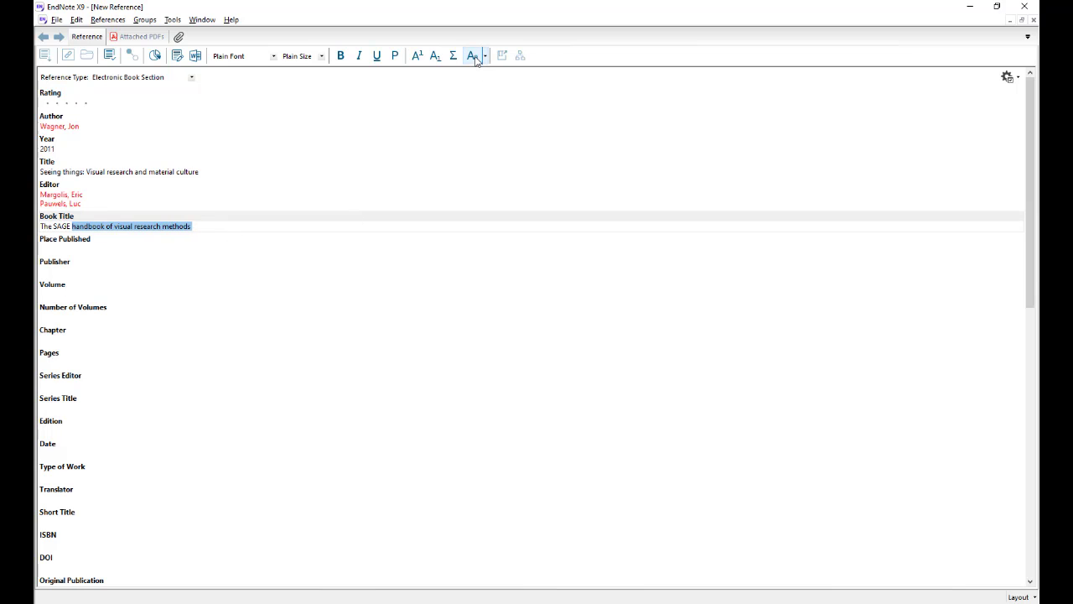
{"action": "left_click", "coordinate": [86, 251]}
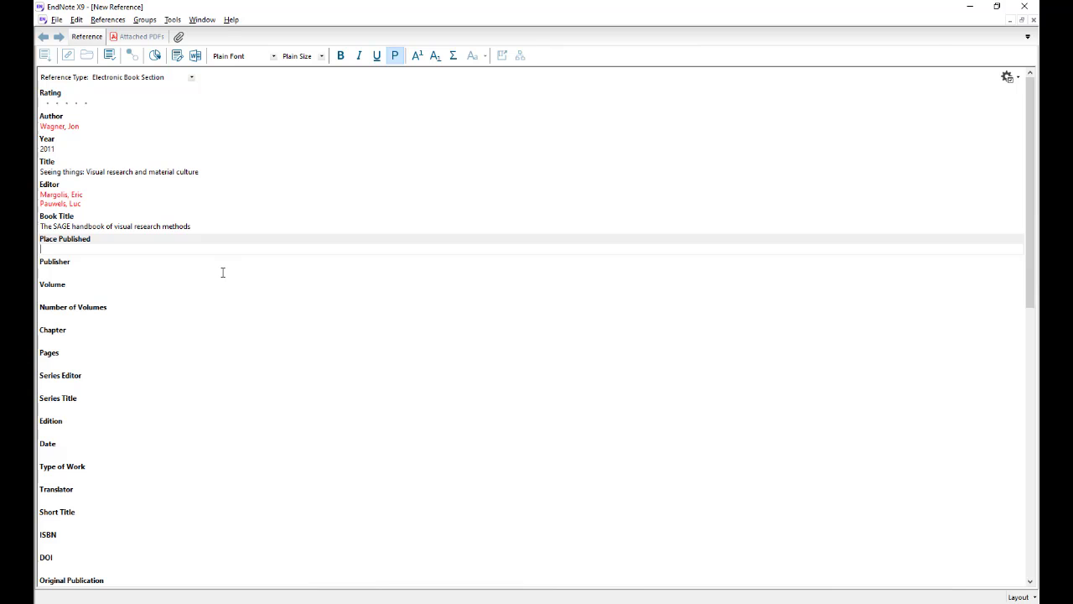
- Open the chapter's citation on the SAGE page and enter London as place published and SAGE Publications as publisher in the reference
{"action": "key", "text": "alt+Tab"}
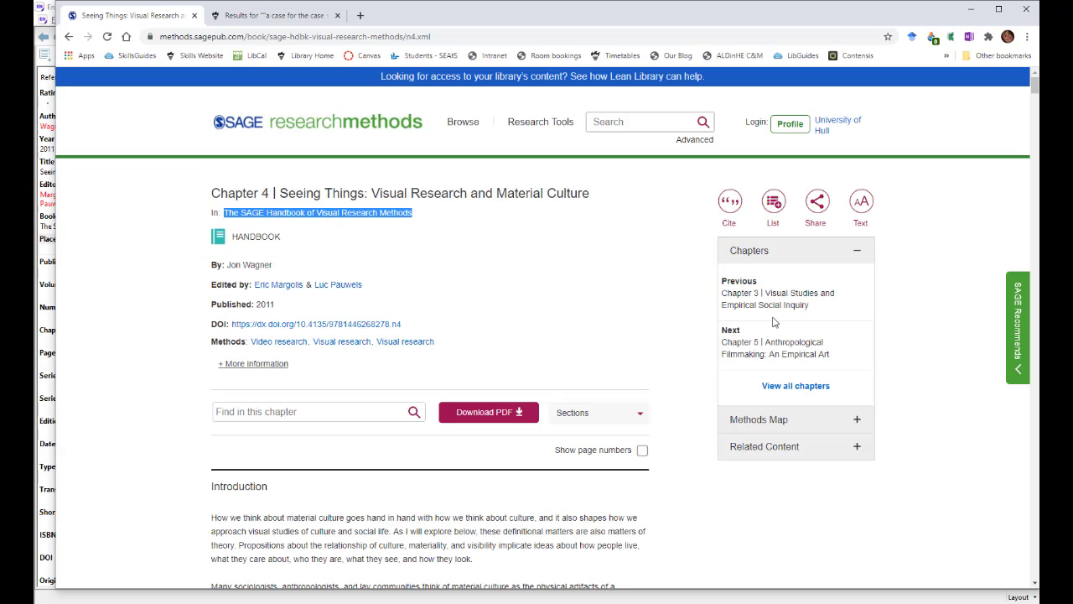
{"action": "left_click", "coordinate": [730, 205]}
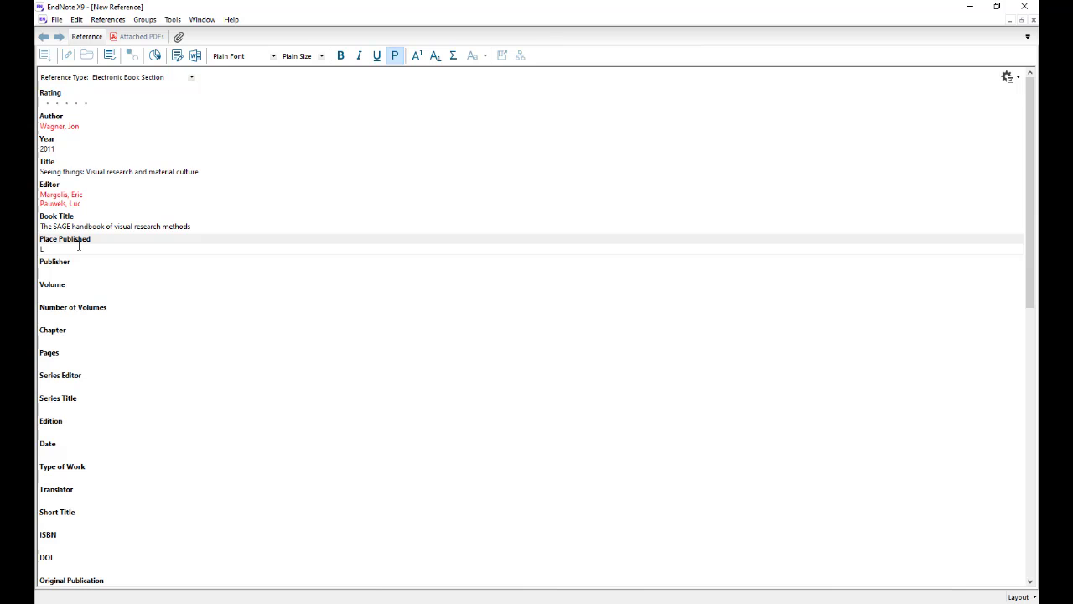
{"action": "type", "text": "ondon"}
{"action": "left_click", "coordinate": [70, 272]}
{"action": "type", "text": "S"}
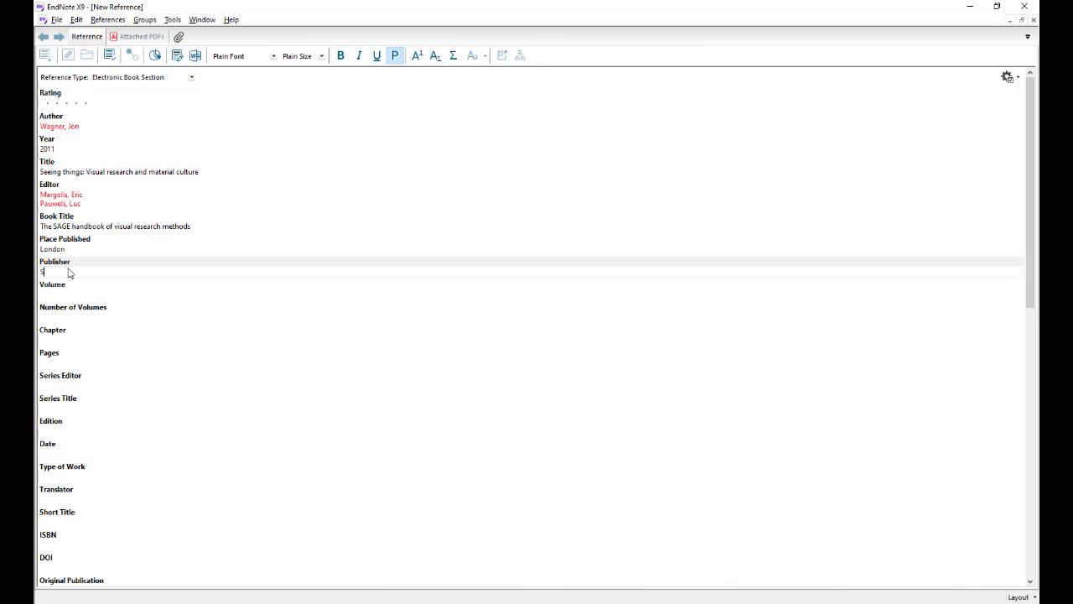
{"action": "type", "text": "AGE Publications"}
- Check the page range in the SAGE citation and set the reference's pages to 72-96
{"action": "key", "text": "alt+Tab"}
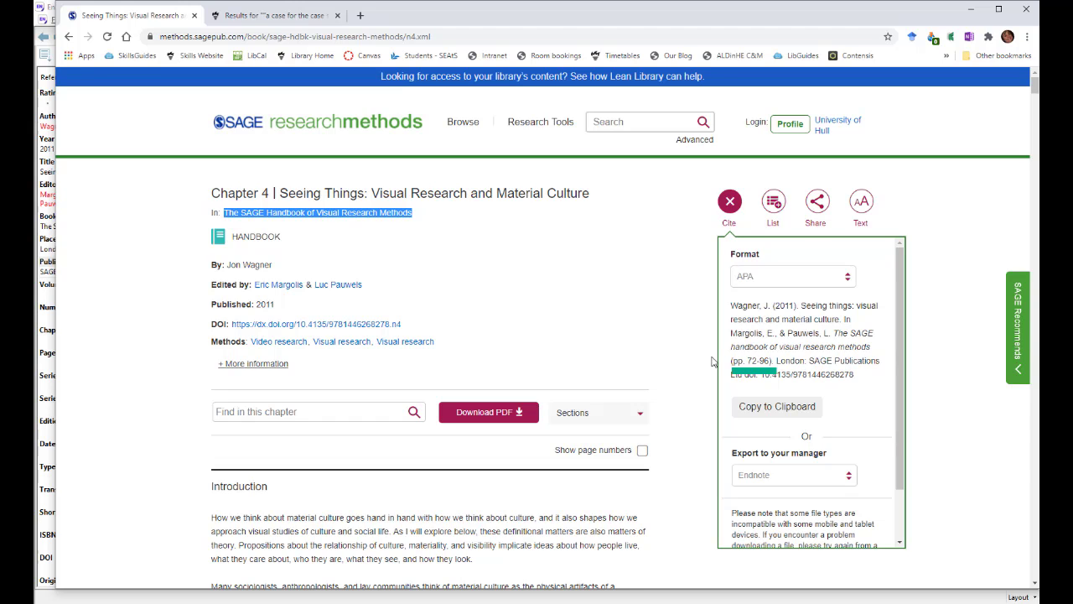
{"action": "key", "text": "alt+Tab"}
{"action": "left_click", "coordinate": [67, 362]}
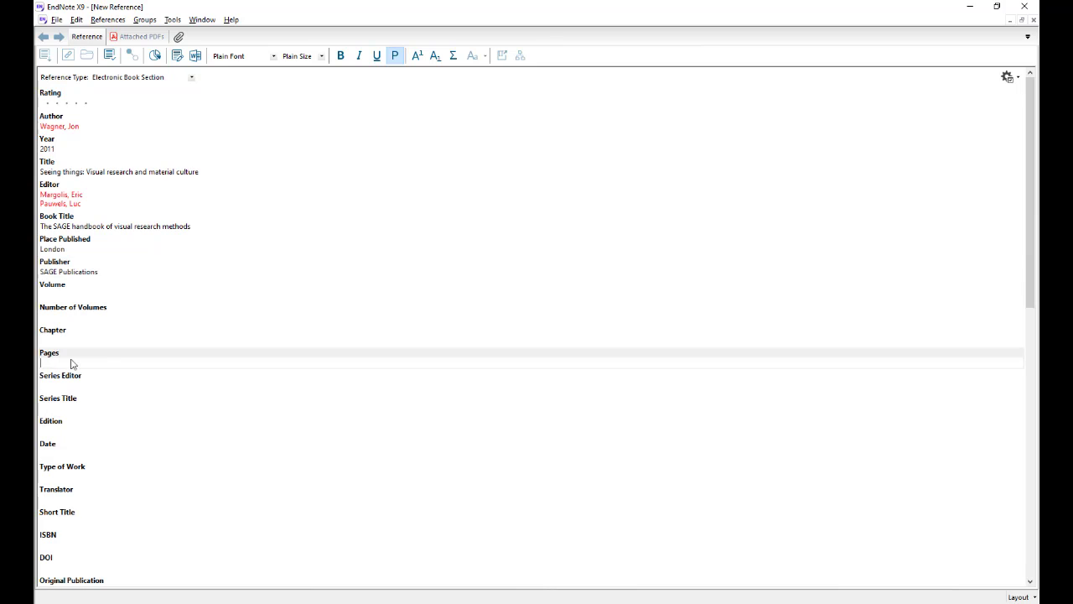
{"action": "type", "text": "72-96"}
{"action": "key", "text": "alt+Tab"}
{"action": "left_click_drag", "start_coordinate": [855, 377], "coordinate": [762, 382]}
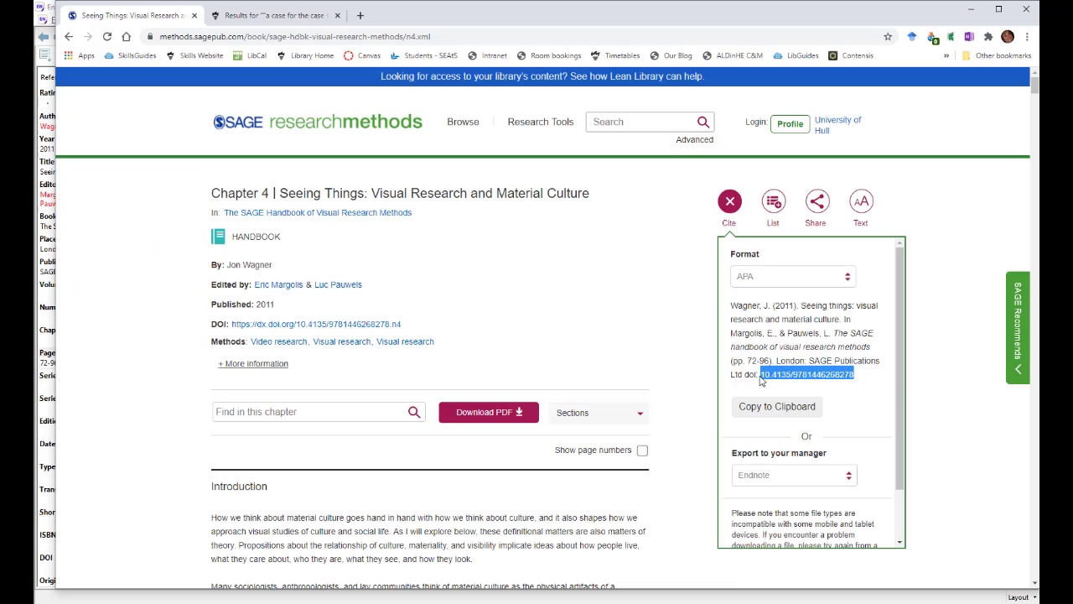
{"action": "right_click", "coordinate": [786, 375]}
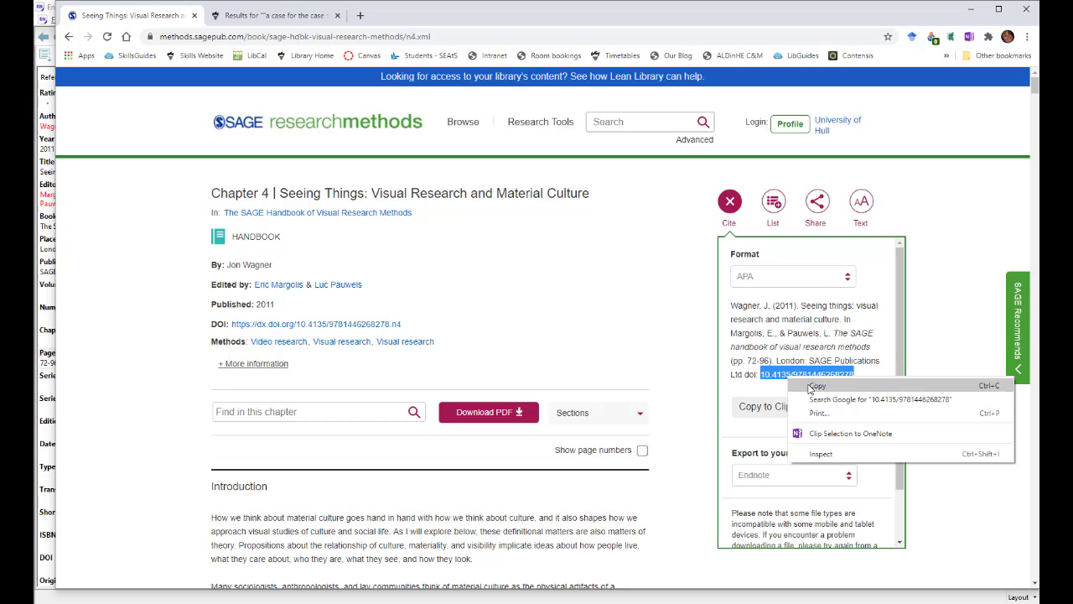
{"action": "left_click", "coordinate": [811, 386]}
{"action": "key", "text": "alt+Tab"}
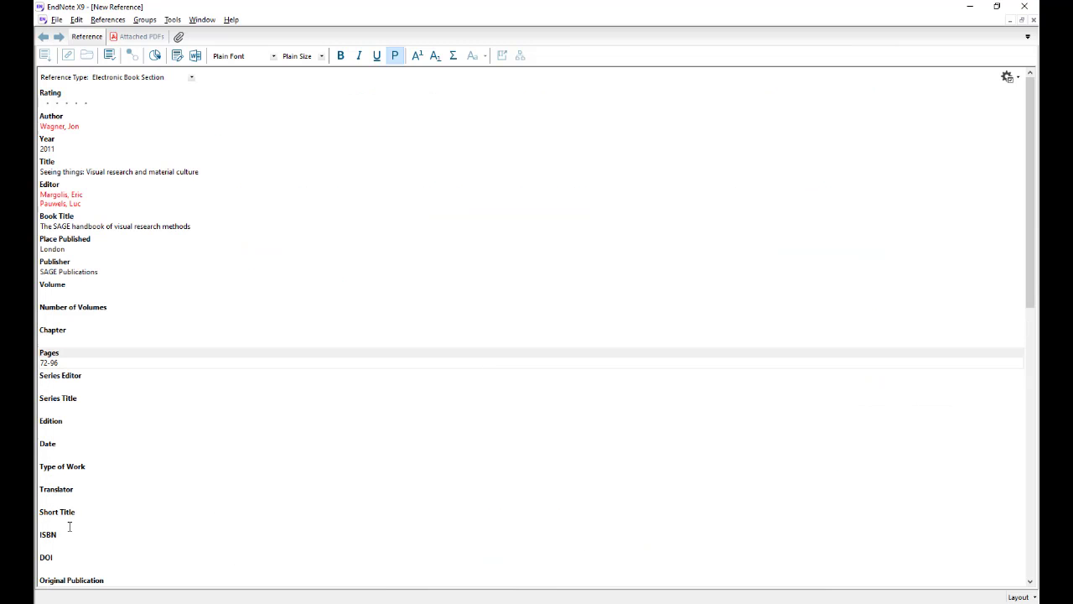
{"action": "left_click", "coordinate": [49, 567]}
{"action": "key", "text": "ctrl+v"}
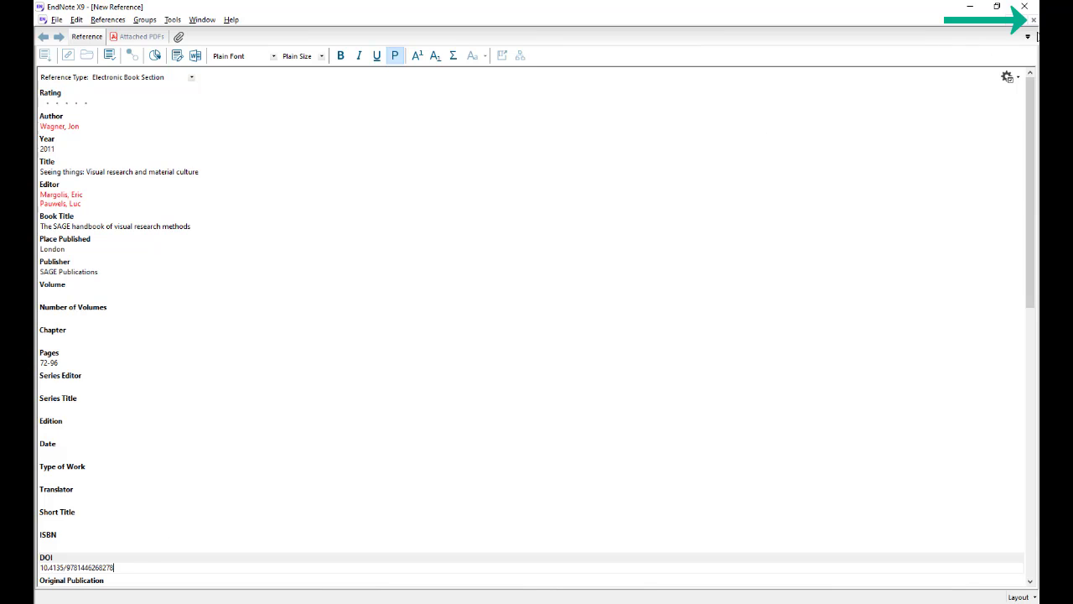
{"action": "left_click", "coordinate": [1034, 21]}
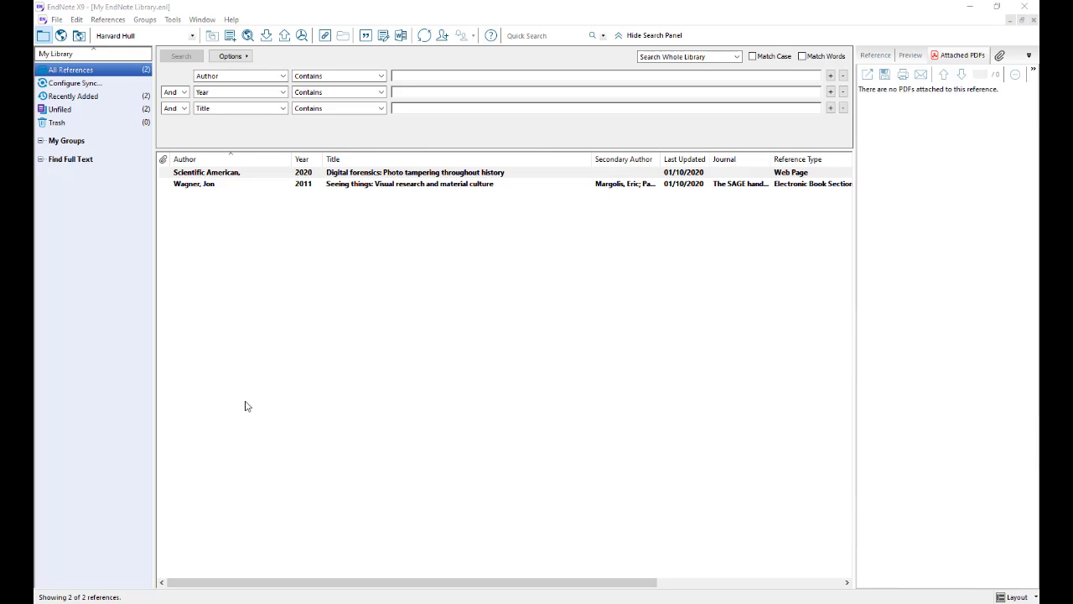
- Switch to the conference paper's PDF in Acrobat and copy the header "2005 IEEE International Professional Communication Conference Proceedings" from its first page
{"action": "key", "text": "alt+Tab"}
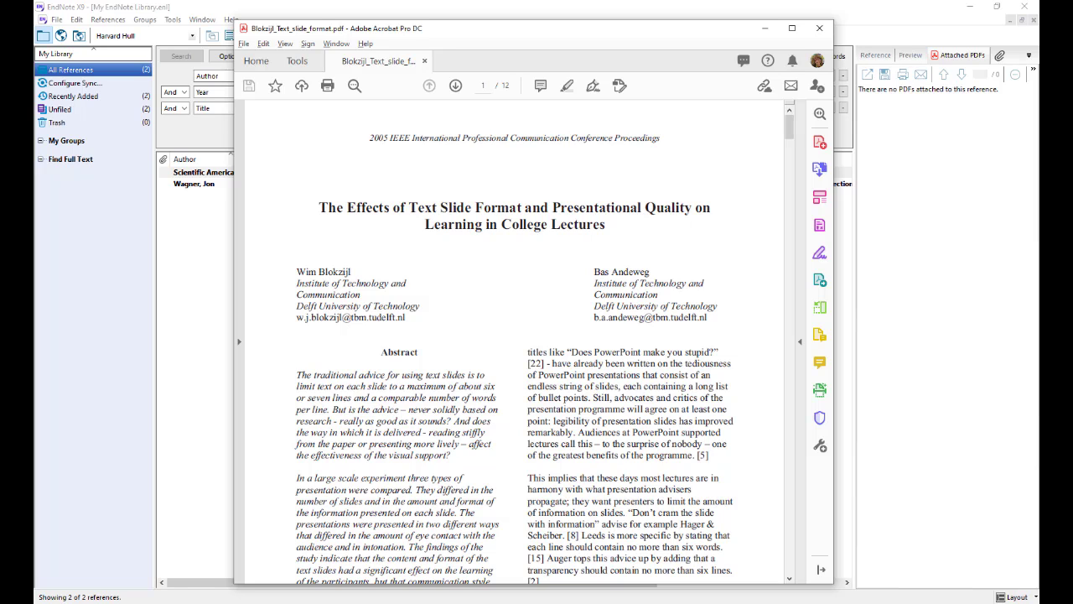
{"action": "scroll", "coordinate": [493, 419], "scroll_direction": "down", "scroll_amount": 3}
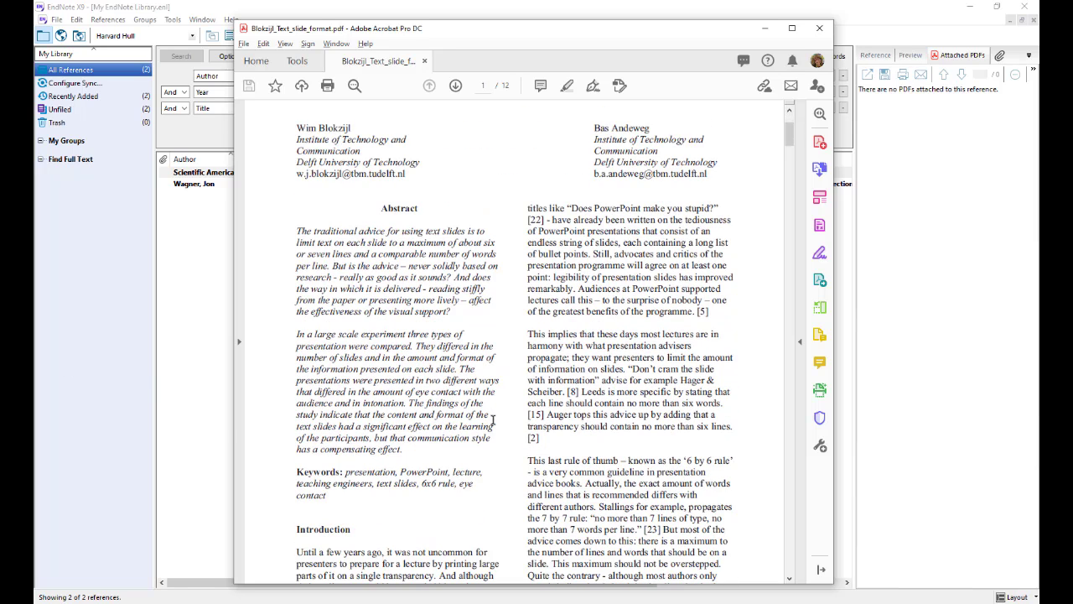
{"action": "scroll", "coordinate": [493, 419], "scroll_direction": "down", "scroll_amount": 2}
{"action": "scroll", "coordinate": [493, 418], "scroll_direction": "up", "scroll_amount": 4}
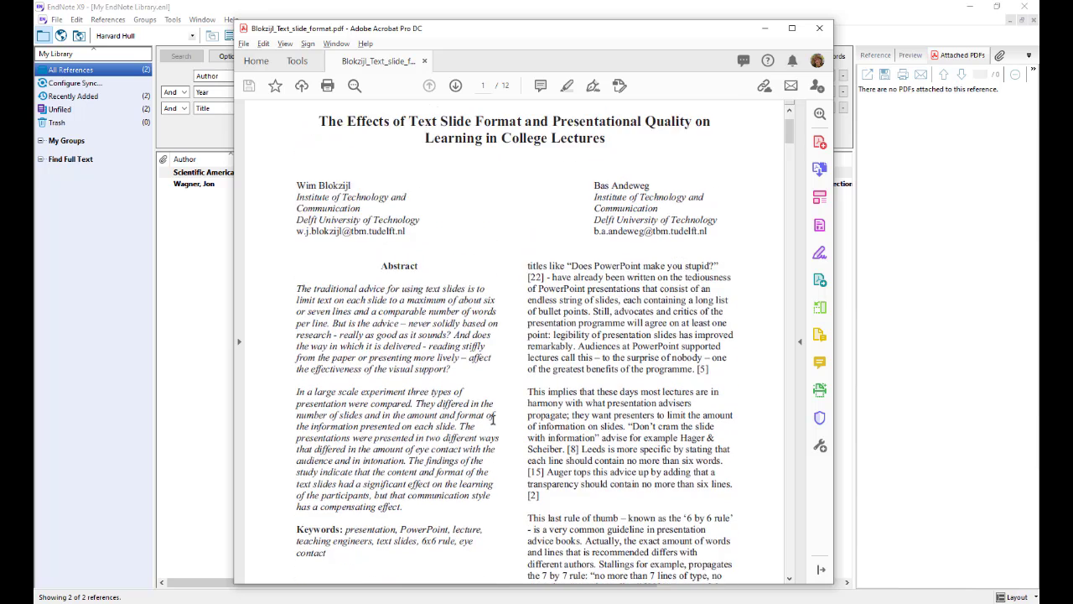
{"action": "scroll", "coordinate": [493, 417], "scroll_direction": "up", "scroll_amount": 2}
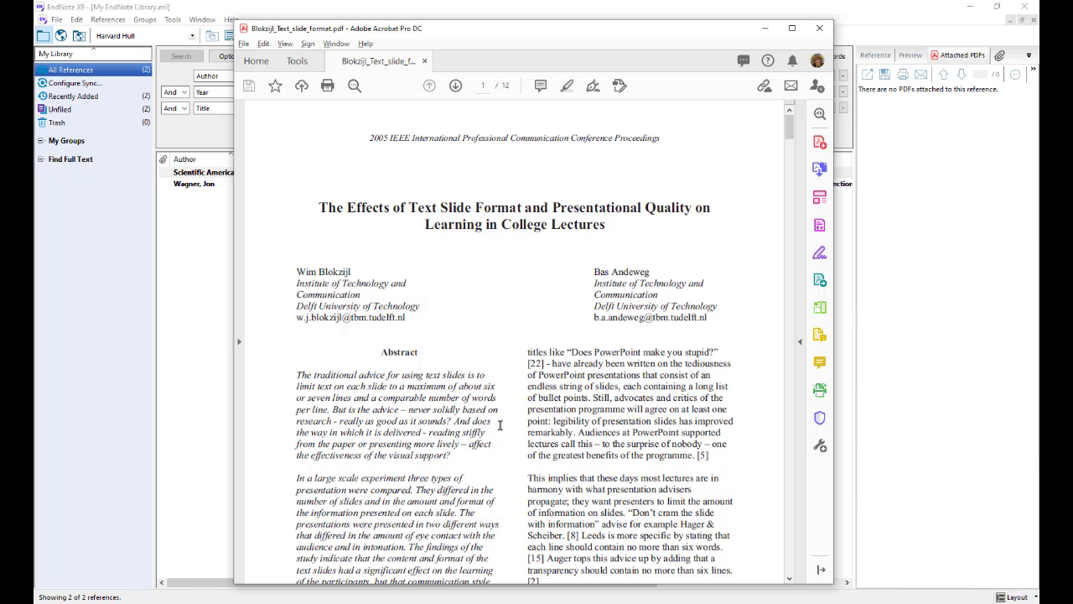
{"action": "left_click_drag", "start_coordinate": [662, 138], "coordinate": [381, 135]}
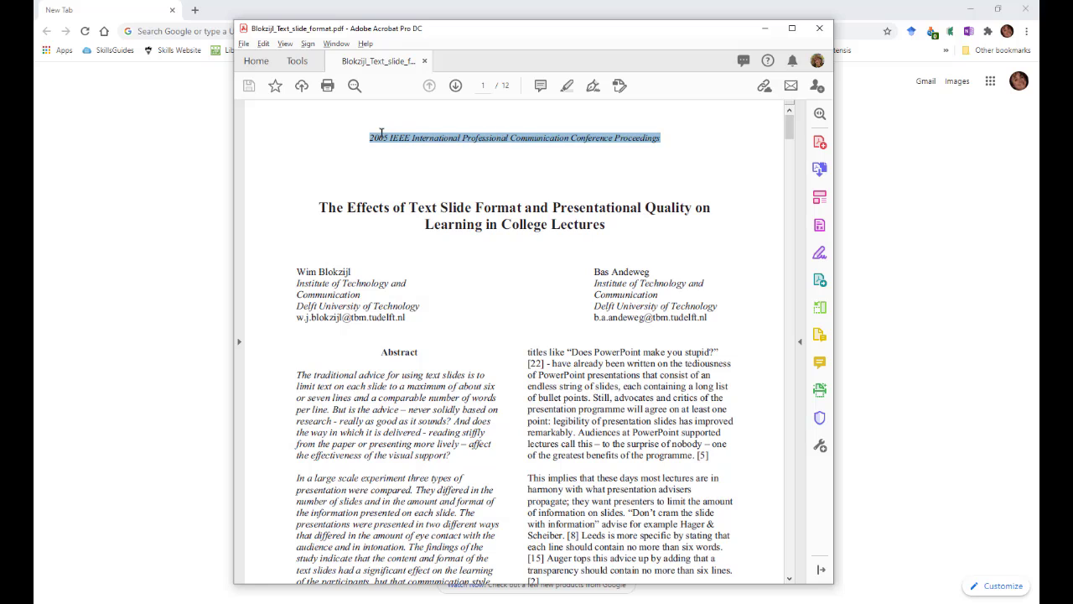
{"action": "right_click", "coordinate": [527, 140]}
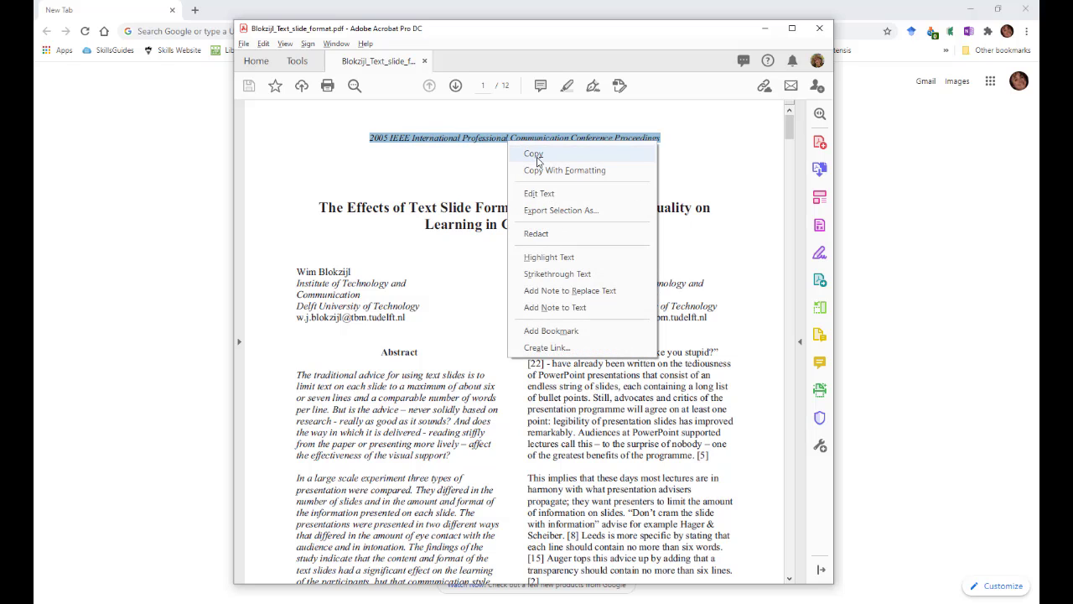
{"action": "left_click", "coordinate": [537, 154]}
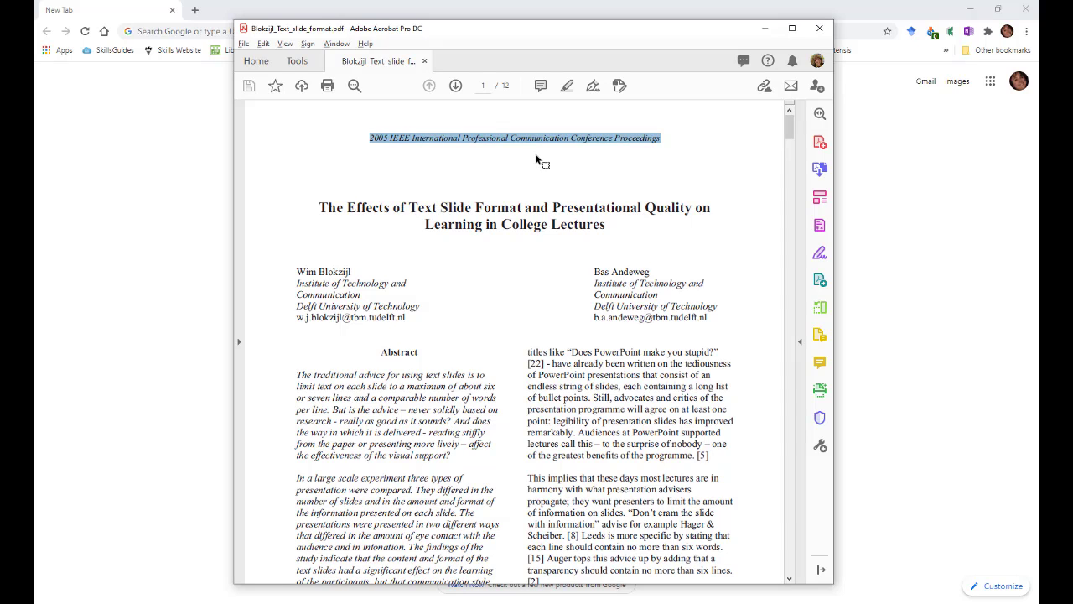
- Switch to Chrome, search Google for the copied proceedings title and open the computer.org result for the 2005 conference
{"action": "key", "text": "alt+Tab"}
{"action": "left_click", "coordinate": [453, 247]}
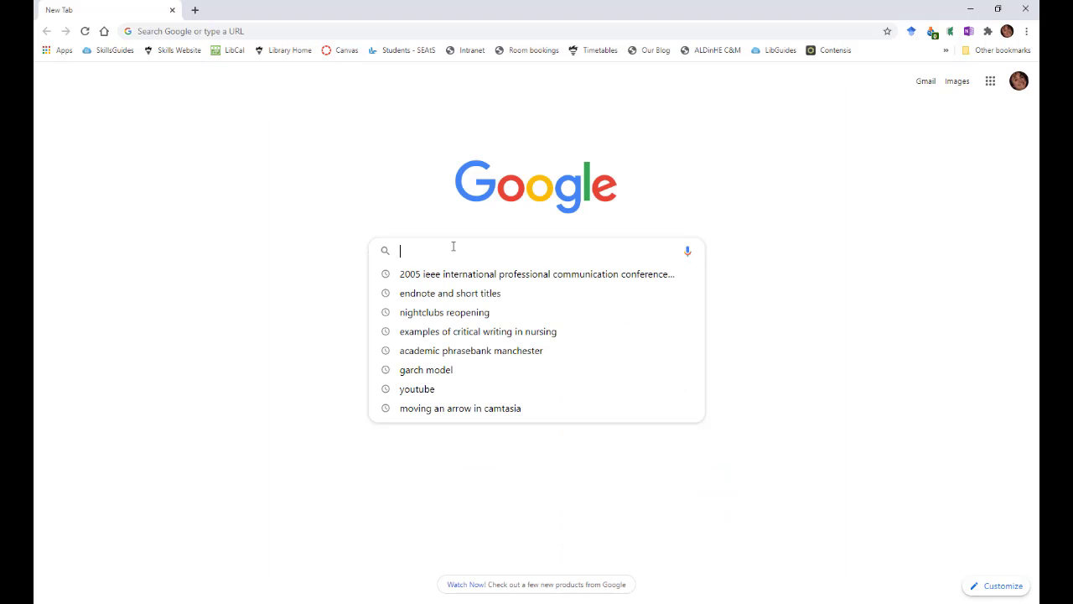
{"action": "key", "text": "ctrl+v"}
{"action": "key", "text": "Return"}
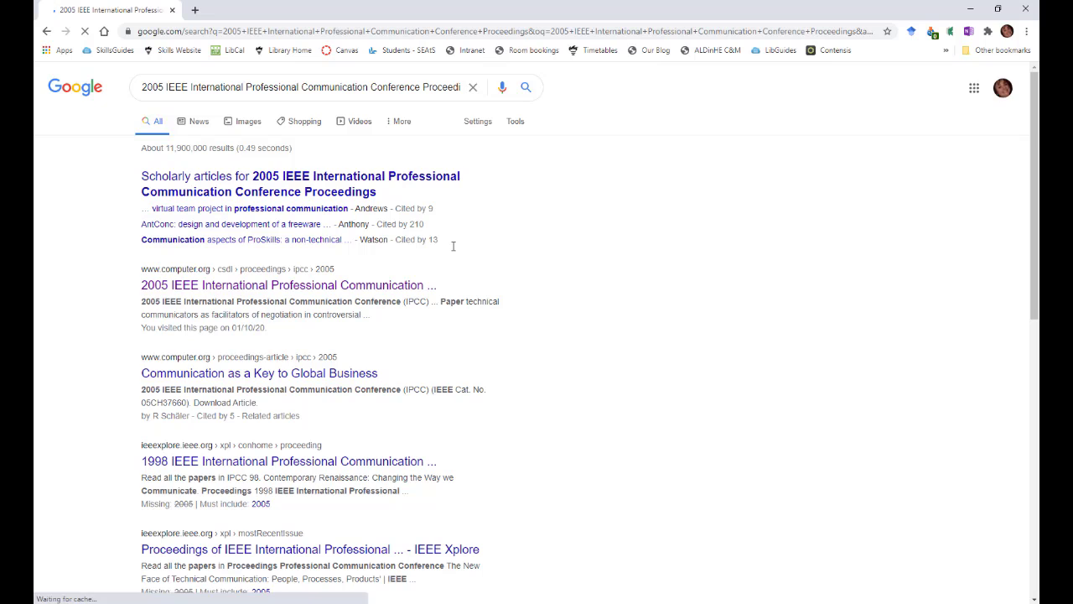
{"action": "left_click", "coordinate": [312, 289]}
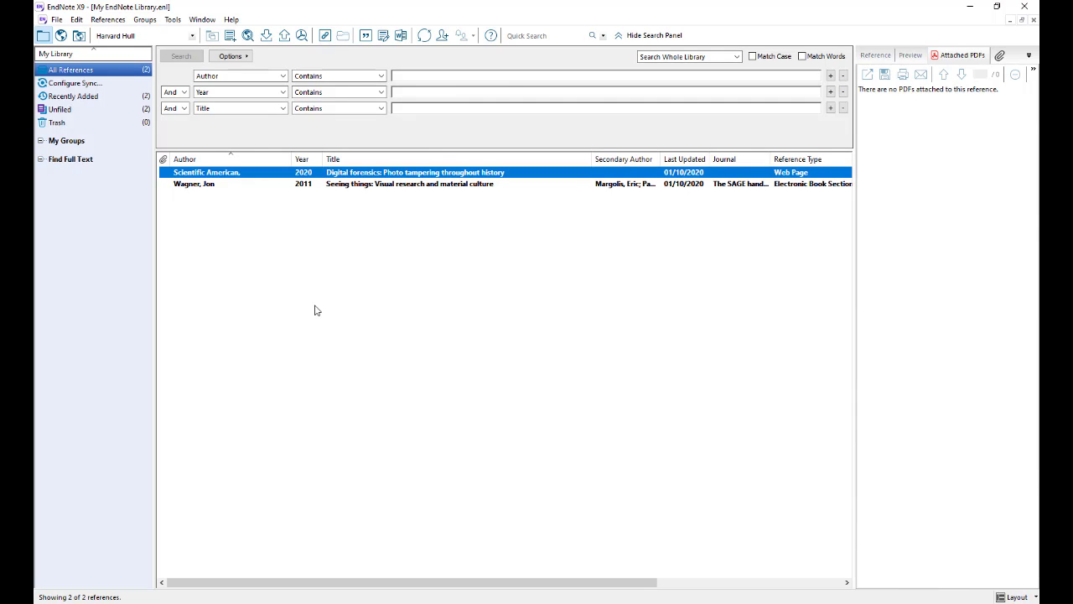
- Create a new reference in the EndNote library and set its reference type to Conference Paper
{"action": "left_click", "coordinate": [231, 37]}
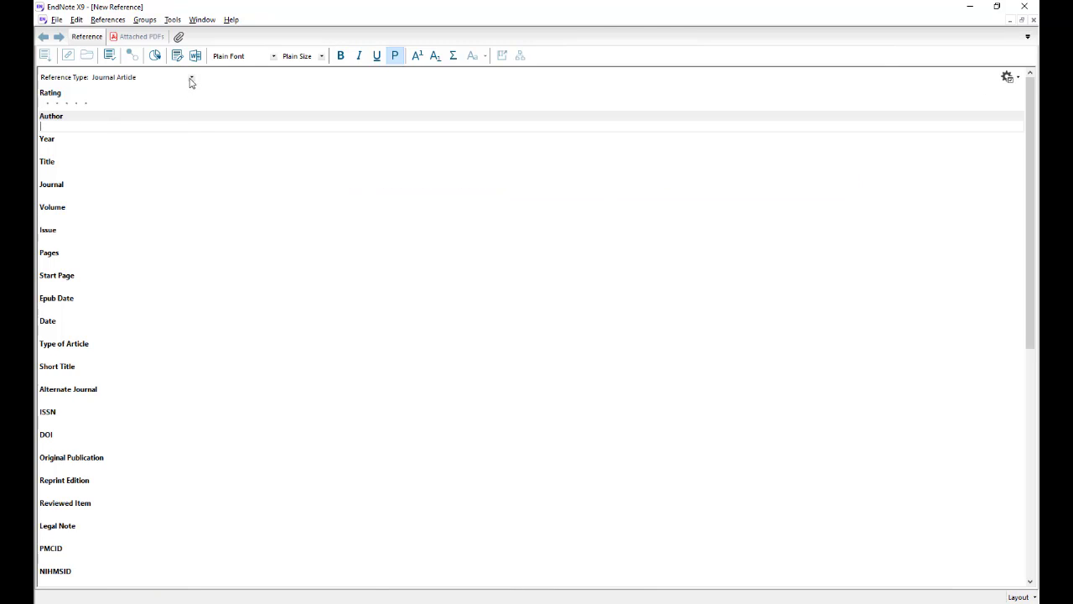
{"action": "left_click", "coordinate": [191, 77]}
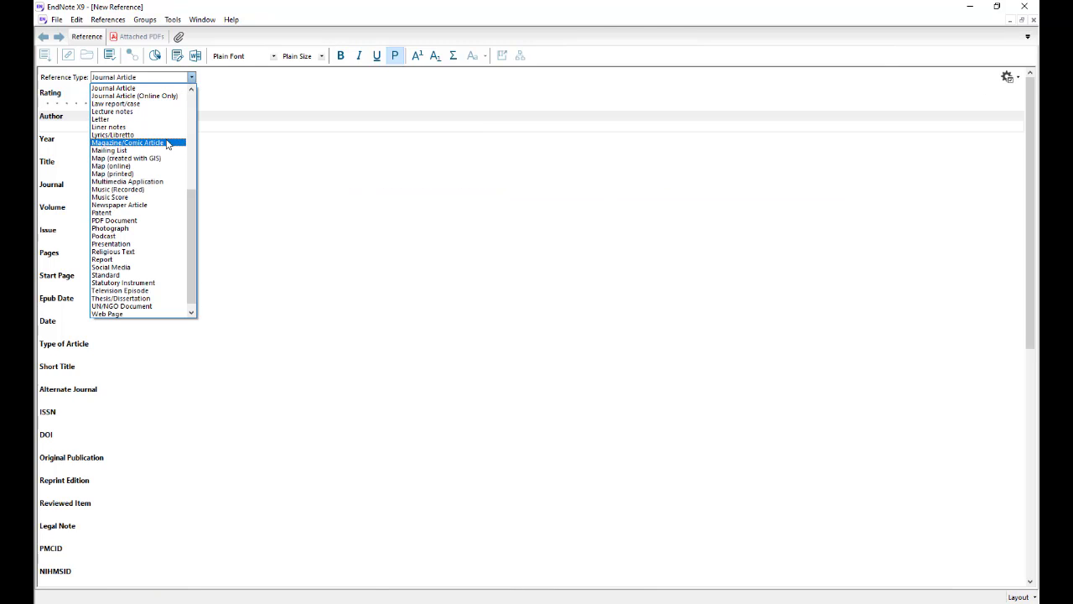
{"action": "scroll", "coordinate": [167, 144], "scroll_direction": "up", "scroll_amount": 6}
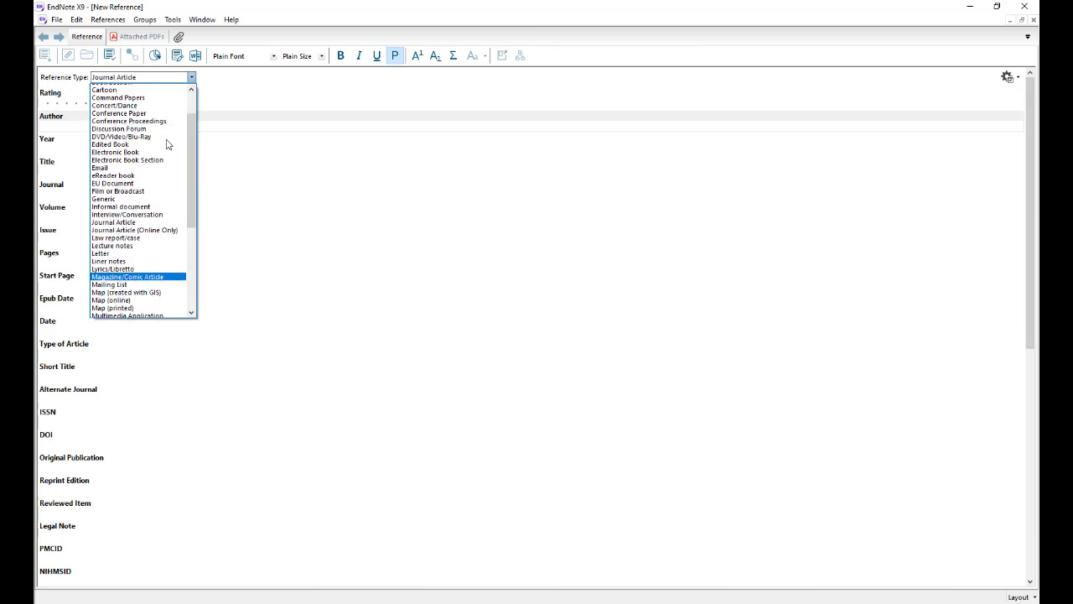
{"action": "scroll", "coordinate": [167, 144], "scroll_direction": "up", "scroll_amount": 3}
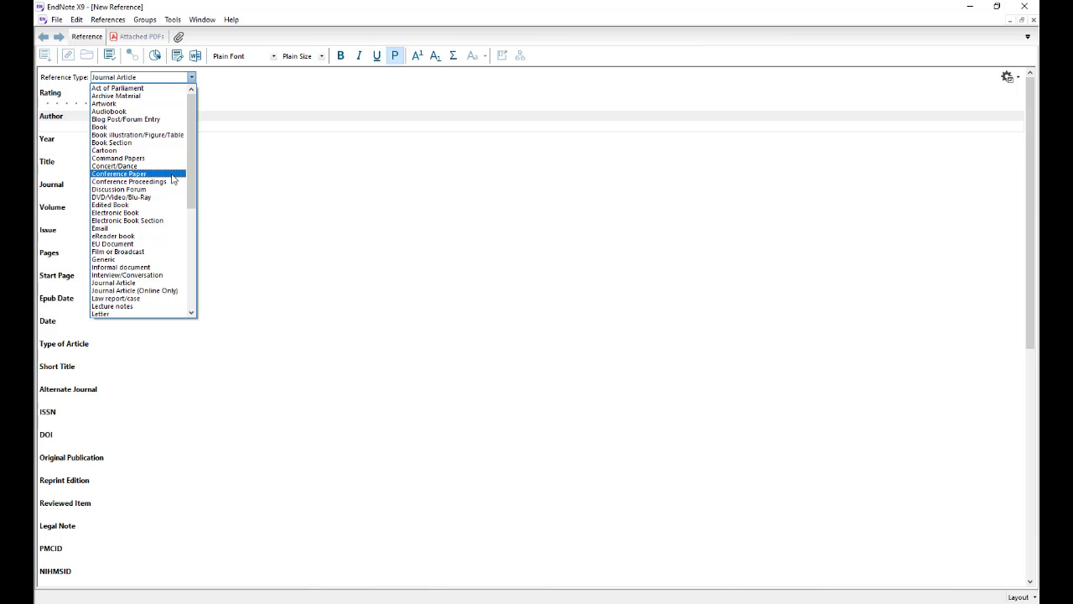
{"action": "left_click", "coordinate": [172, 176]}
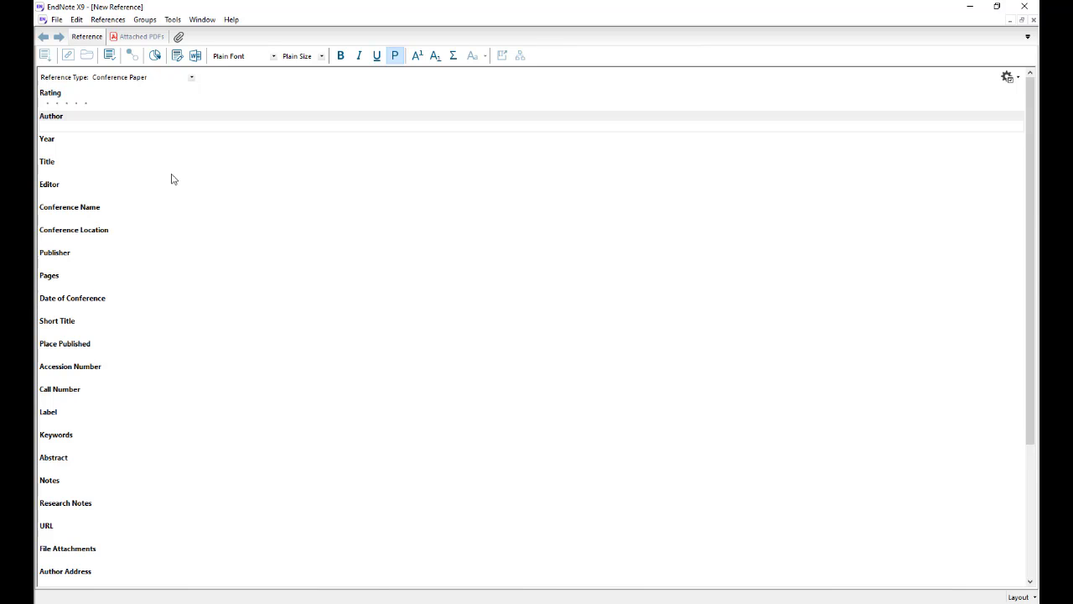
- Copy the first author's surname from the PDF into the Author field and add the author's first name after a comma
{"action": "key", "text": "alt+Tab"}
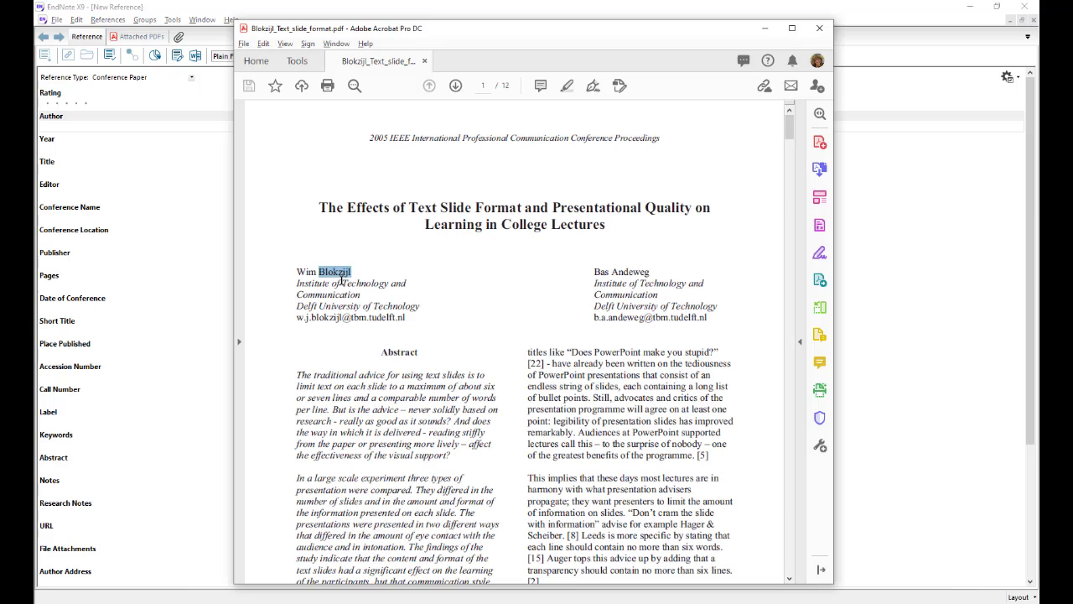
{"action": "double_click", "coordinate": [334, 273]}
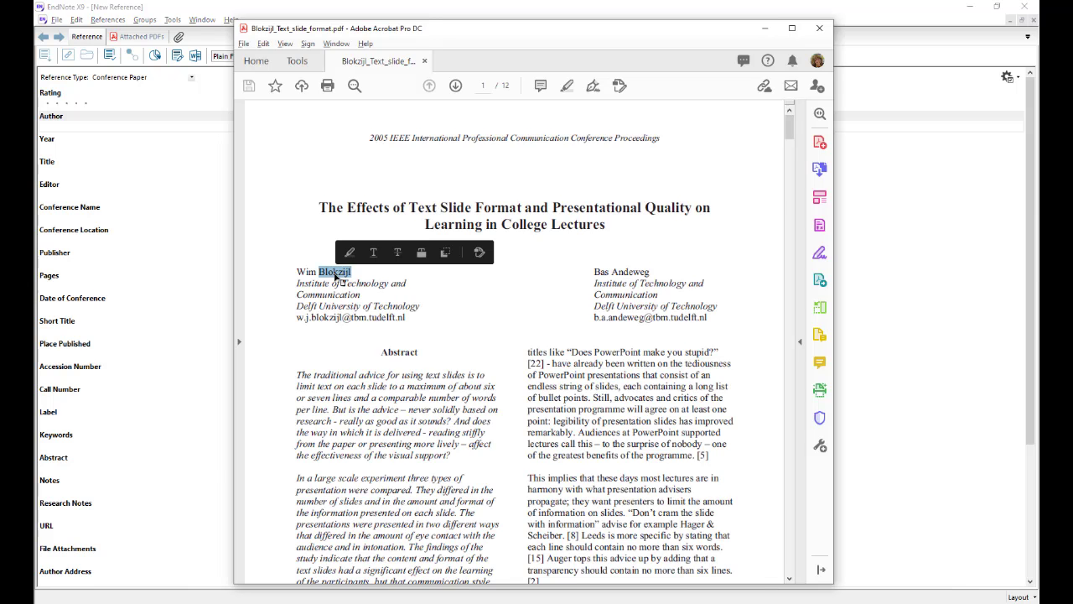
{"action": "left_click", "coordinate": [59, 126]}
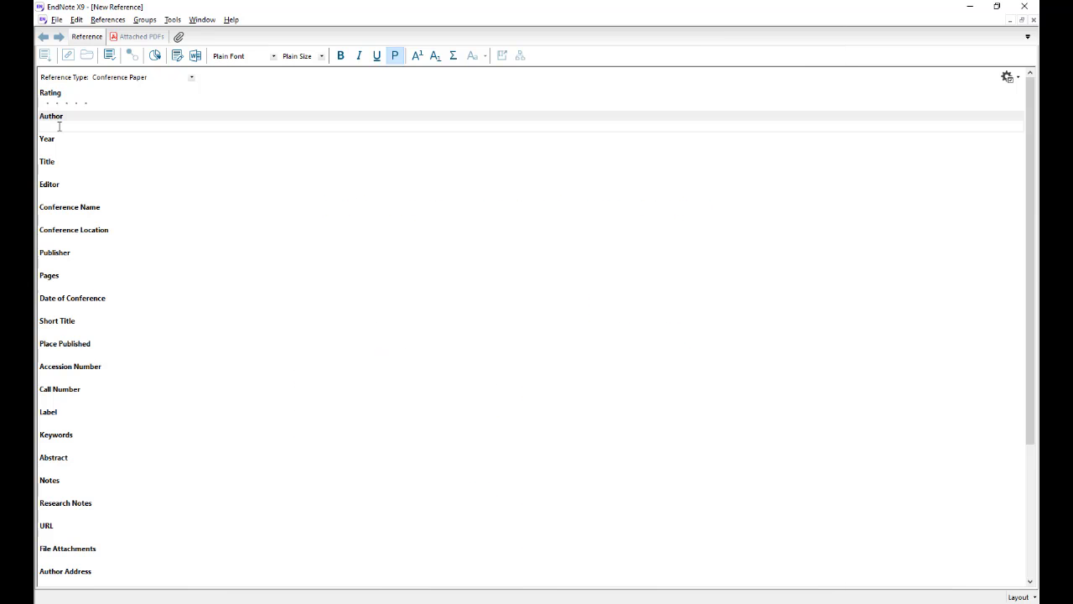
{"action": "key", "text": "ctrl+v"}
{"action": "type", "text": ", Wim"}
{"action": "key", "text": "Return"}
- Add the second author on a new Author line, copying the surname from the PDF and adding the first name after a comma
{"action": "key", "text": "alt+Tab"}
{"action": "left_click_drag", "start_coordinate": [652, 273], "coordinate": [612, 273]}
{"action": "key", "text": "ctrl+c"}
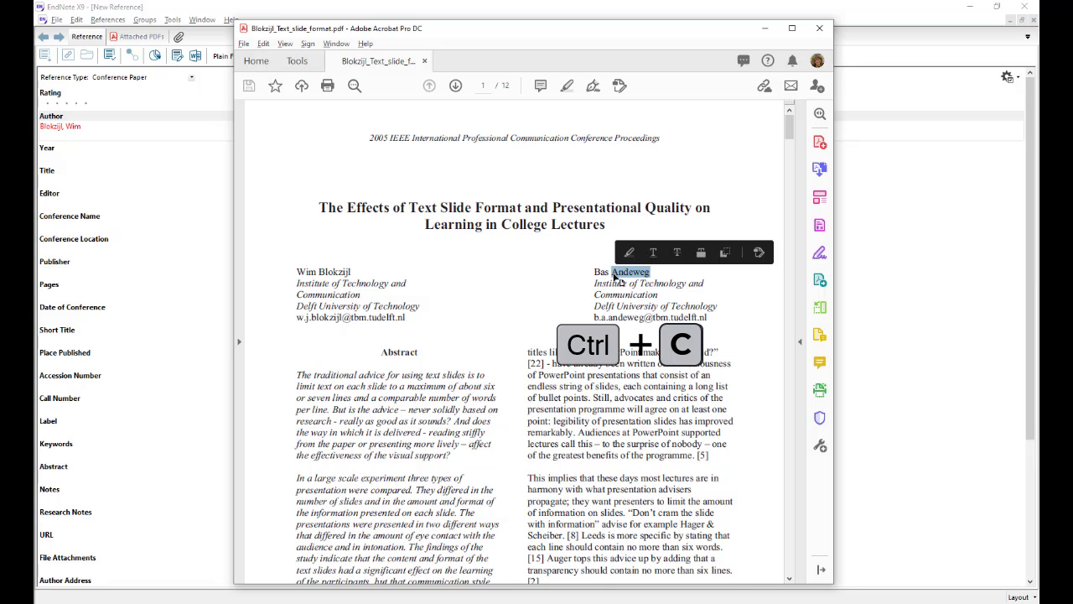
{"action": "key", "text": "alt+Tab"}
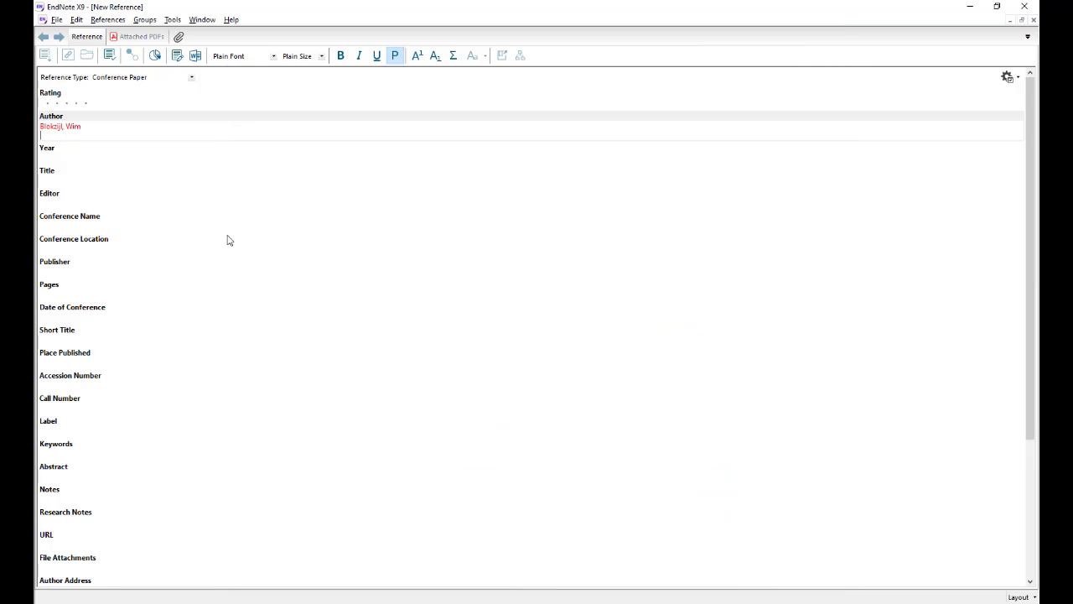
{"action": "key", "text": "ctrl+v"}
{"action": "type", "text": ", Bas"}
- Set the year to 2005 and copy the paper's full title from the PDF into the Title field, saving the reference
{"action": "left_click", "coordinate": [61, 159]}
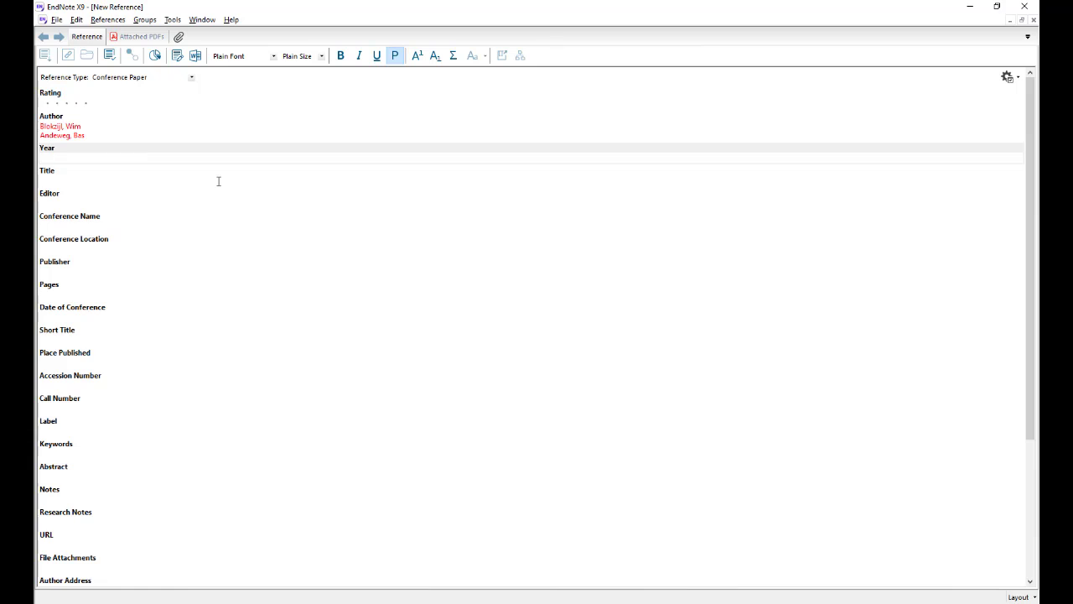
{"action": "type", "text": "2005"}
{"action": "left_click", "coordinate": [58, 180]}
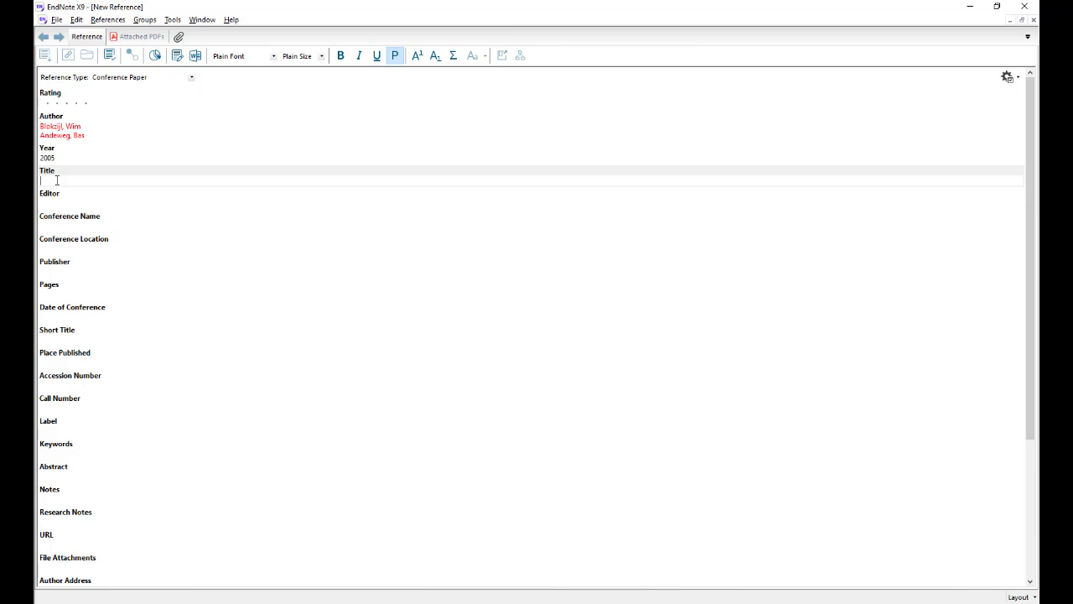
{"action": "key", "text": "alt+Tab"}
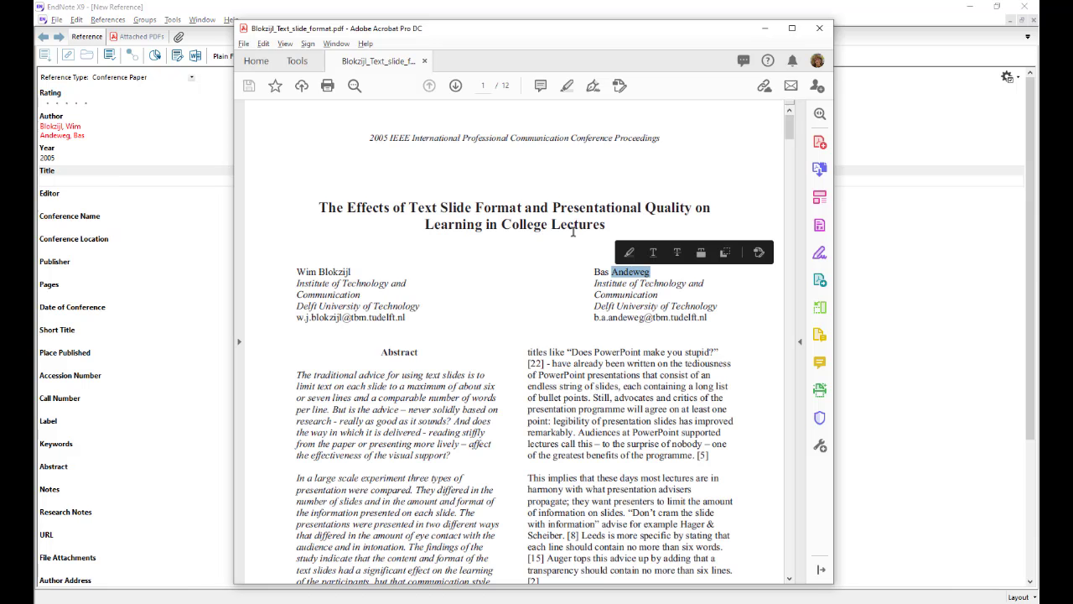
{"action": "left_click", "coordinate": [586, 226]}
{"action": "left_click_drag", "start_coordinate": [608, 226], "coordinate": [326, 211]}
{"action": "key", "text": "ctrl+c"}
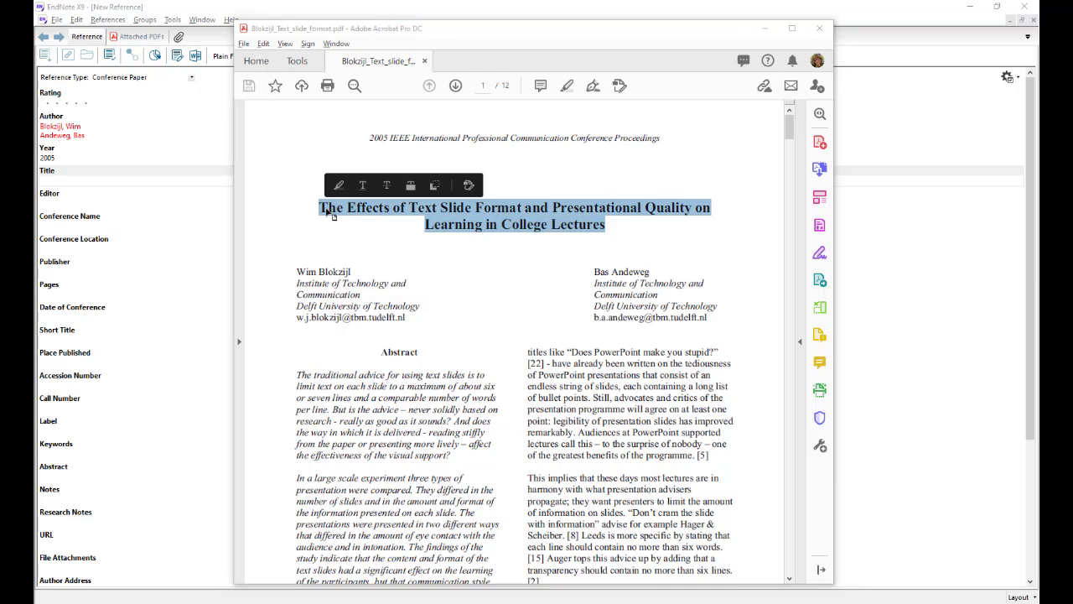
{"action": "key", "text": "alt+Tab"}
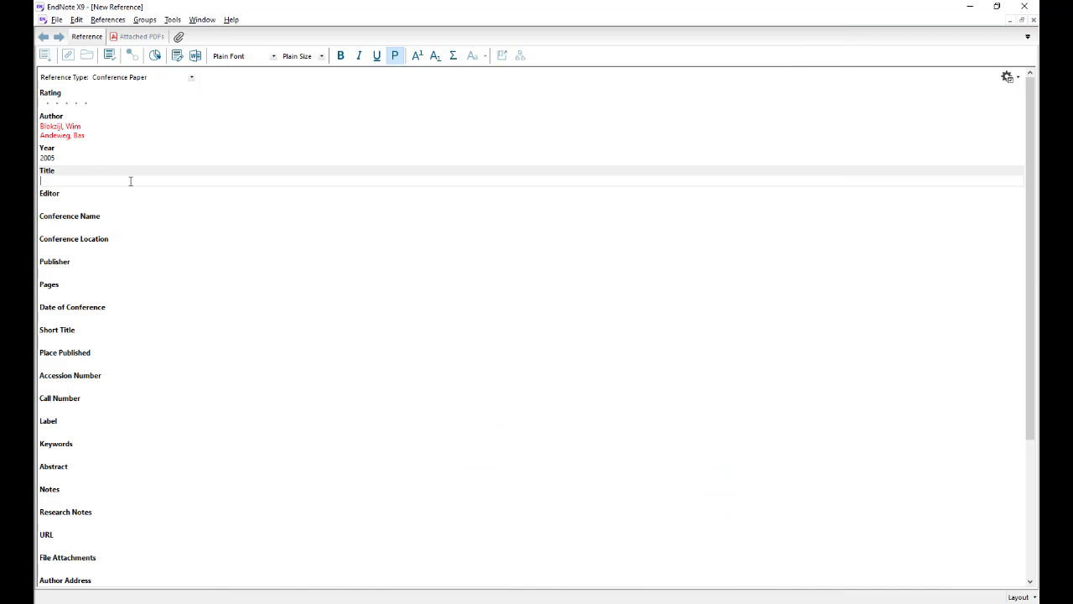
{"action": "key", "text": "ctrl+v"}
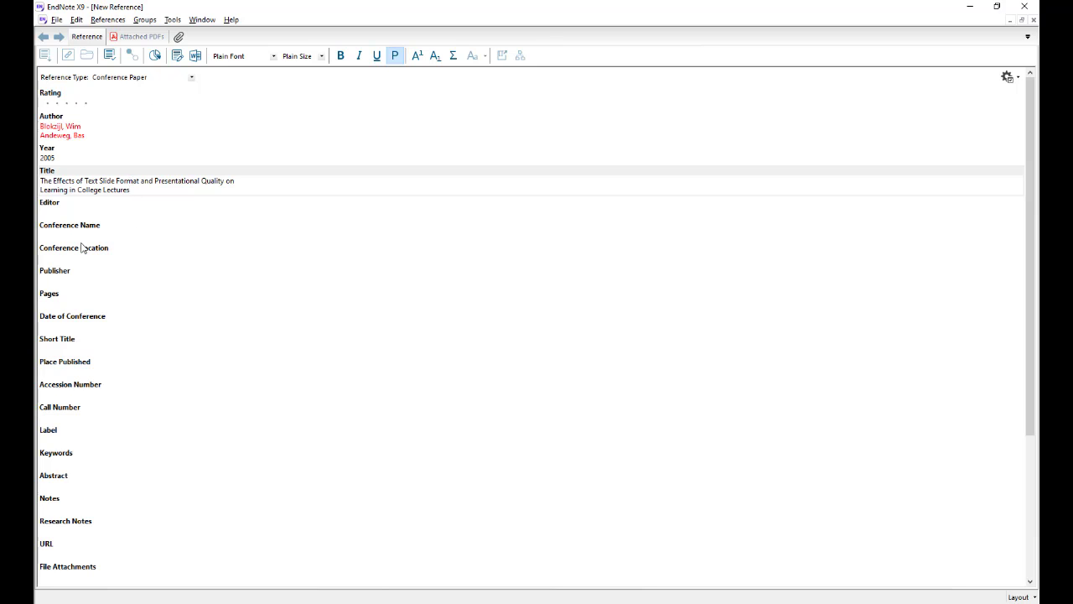
{"action": "key", "text": "ctrl+s"}
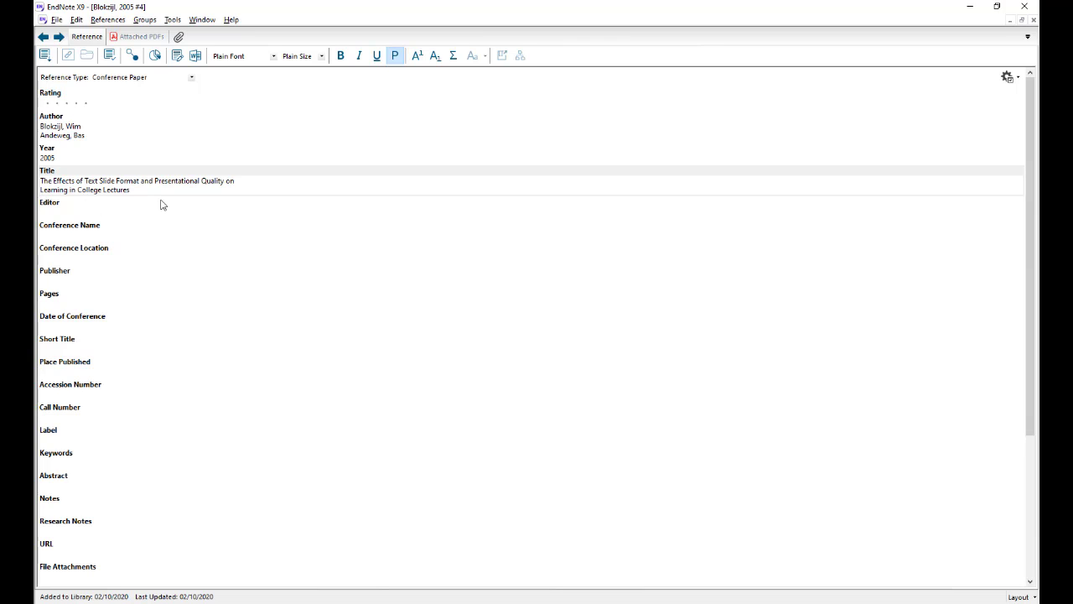
- Remove the line break in the title and convert it to sentence case, keeping only the initial "The" capitalised
{"action": "key", "text": "BackSpace"}
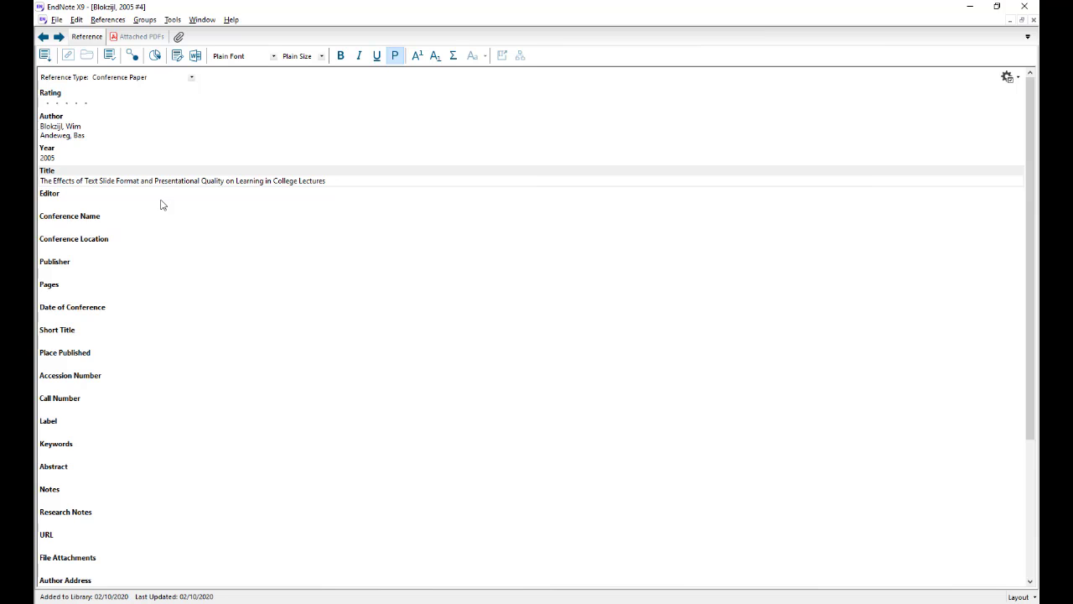
{"action": "triple_click", "coordinate": [225, 180]}
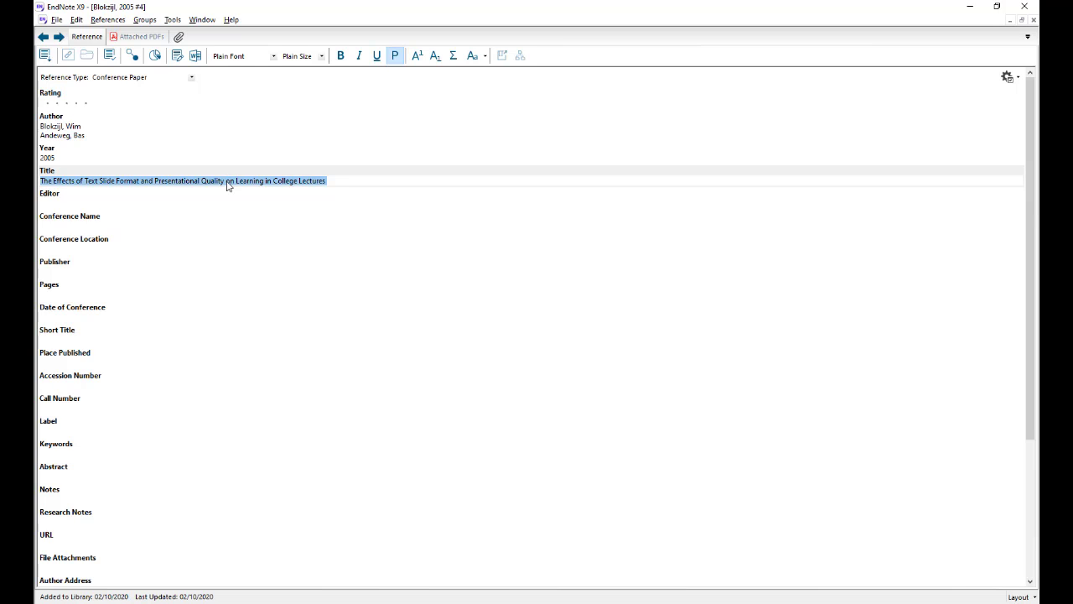
{"action": "left_click", "coordinate": [471, 56]}
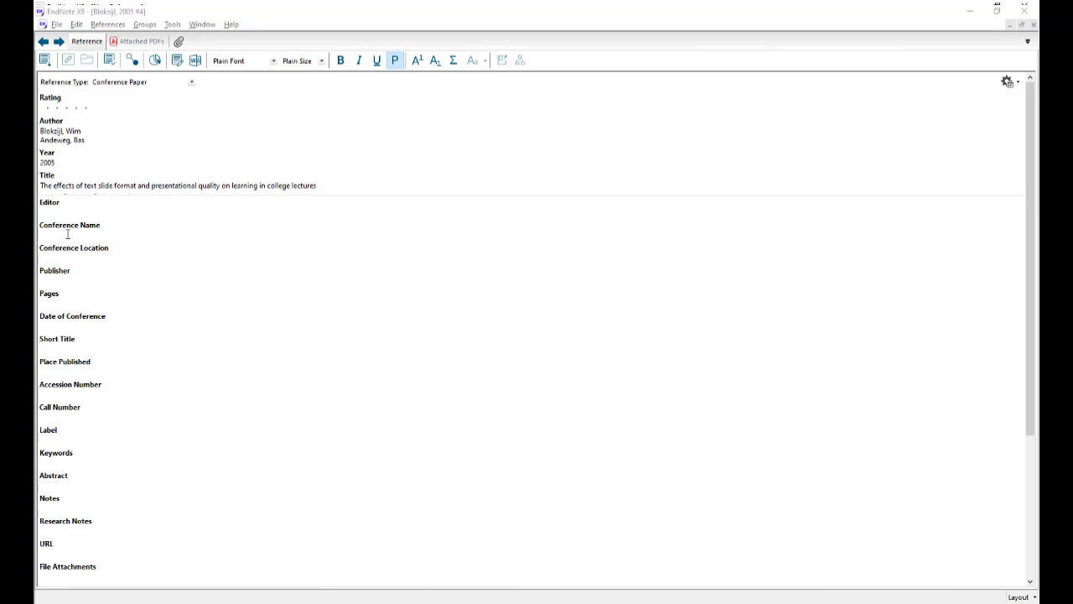
- Copy "IEEE International Professional Communication Conference Proceedings" from the PDF header, without the year, into the Conference Name field
{"action": "left_click", "coordinate": [68, 234]}
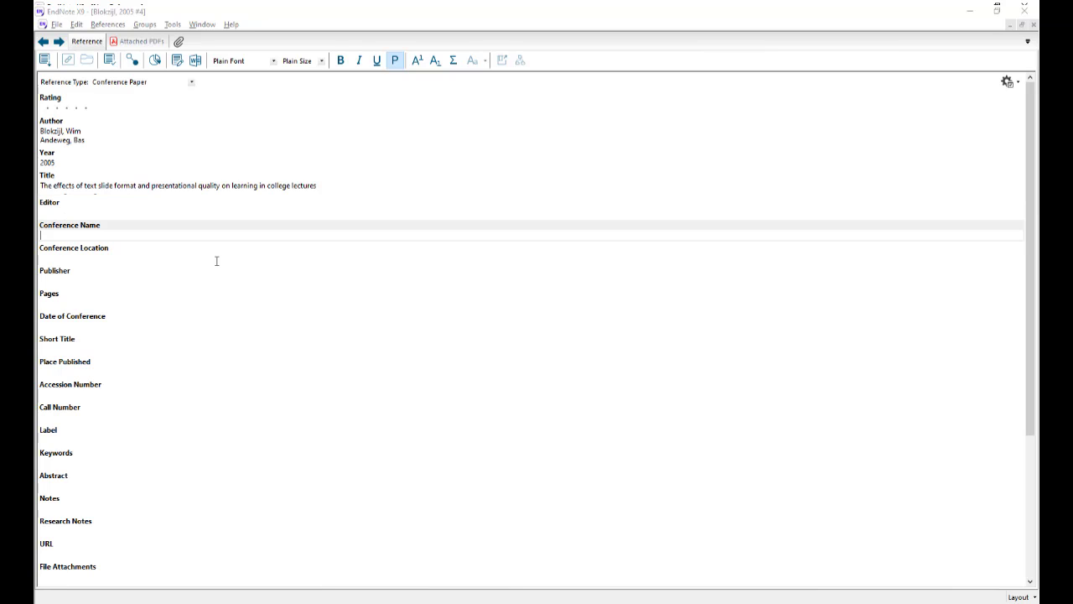
{"action": "key", "text": "alt+Tab"}
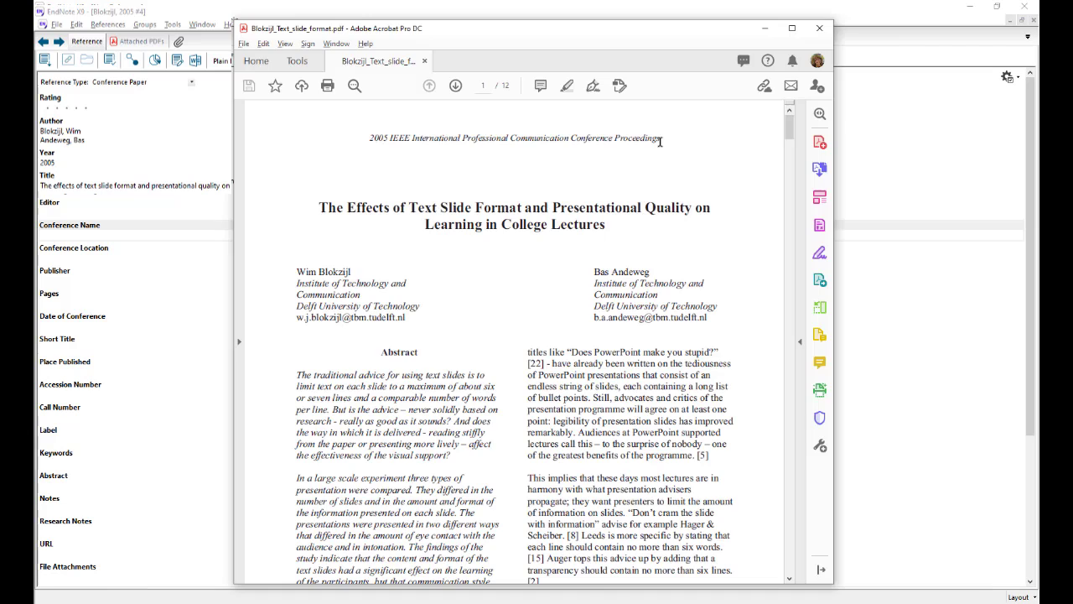
{"action": "left_click_drag", "start_coordinate": [665, 140], "coordinate": [390, 140]}
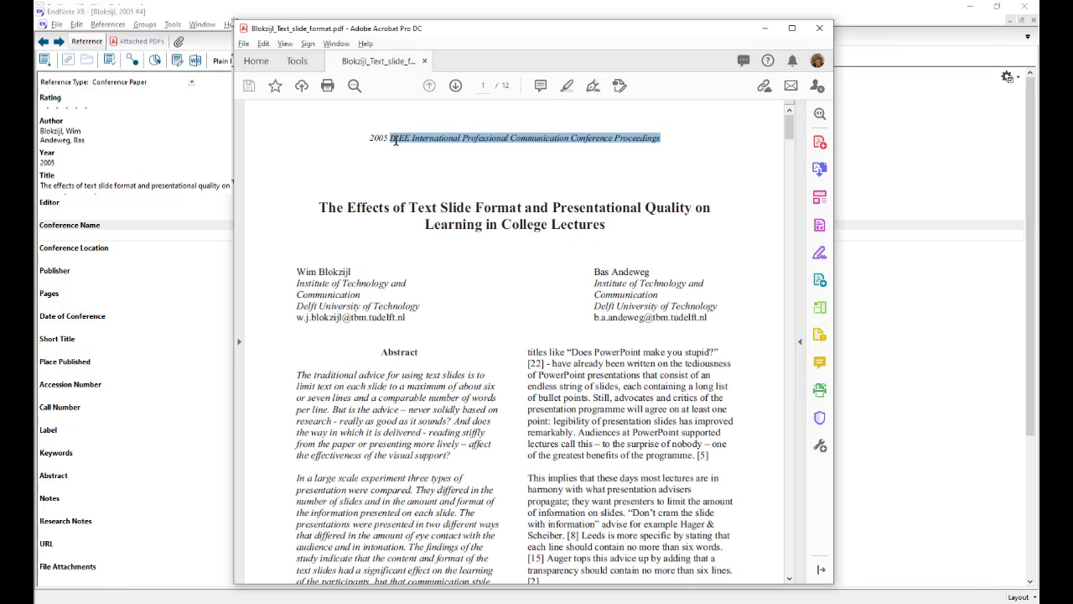
{"action": "right_click", "coordinate": [435, 142]}
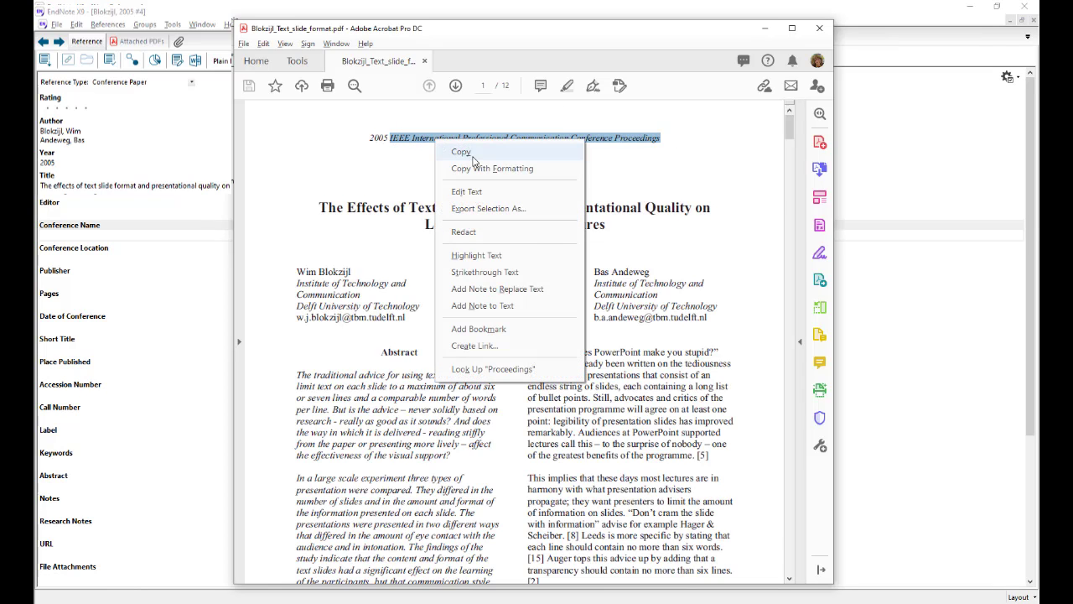
{"action": "left_click", "coordinate": [474, 159]}
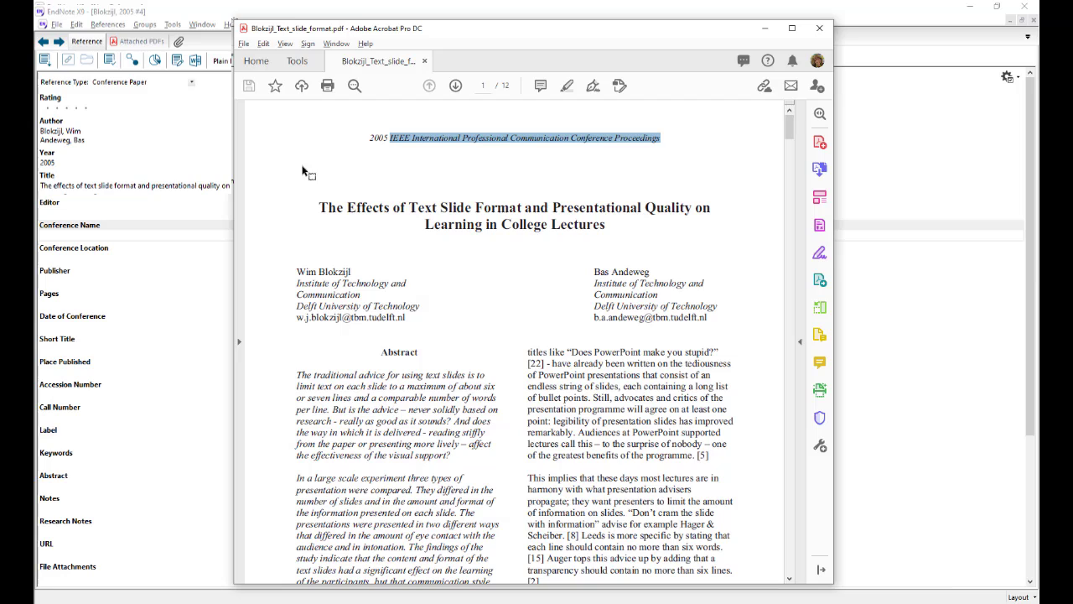
{"action": "left_click", "coordinate": [94, 234]}
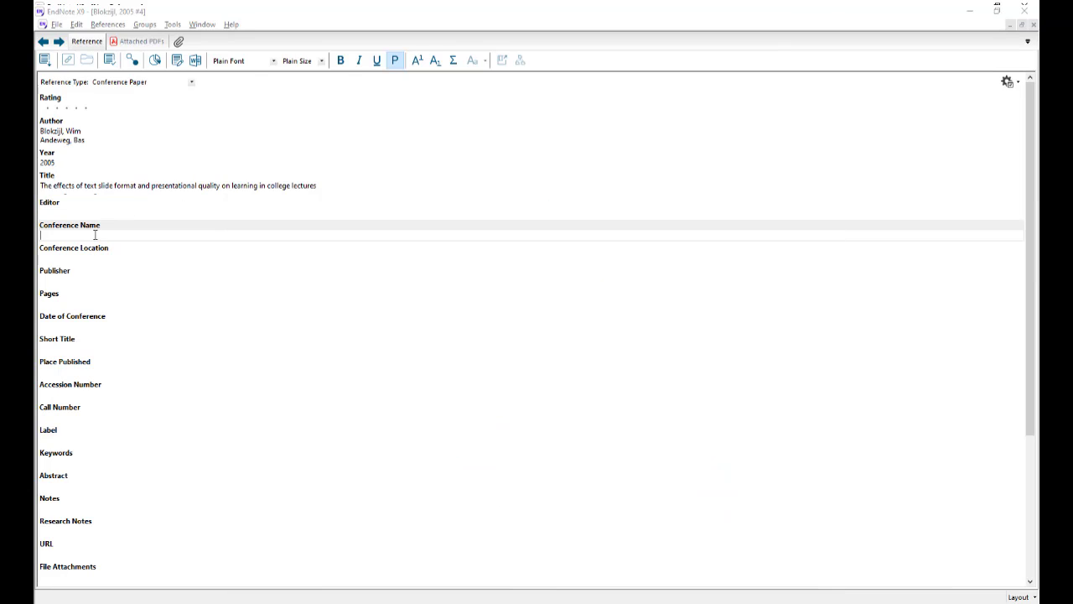
{"action": "key", "text": "ctrl+v"}
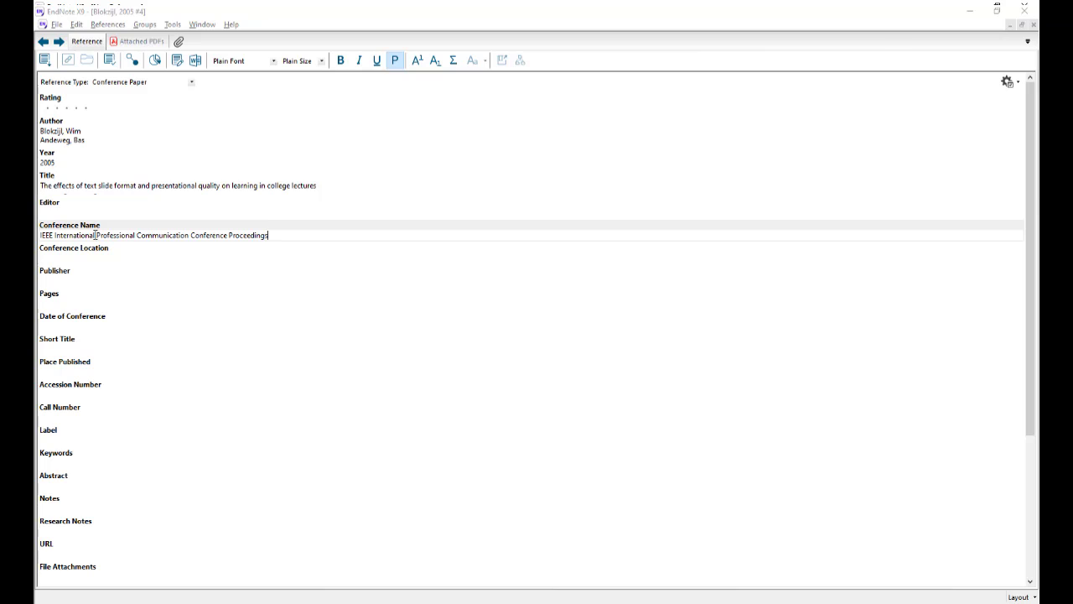
- Set the Conference Location to Limerick and the Date of Conference to 10-13th July 2005
{"action": "left_click", "coordinate": [85, 259]}
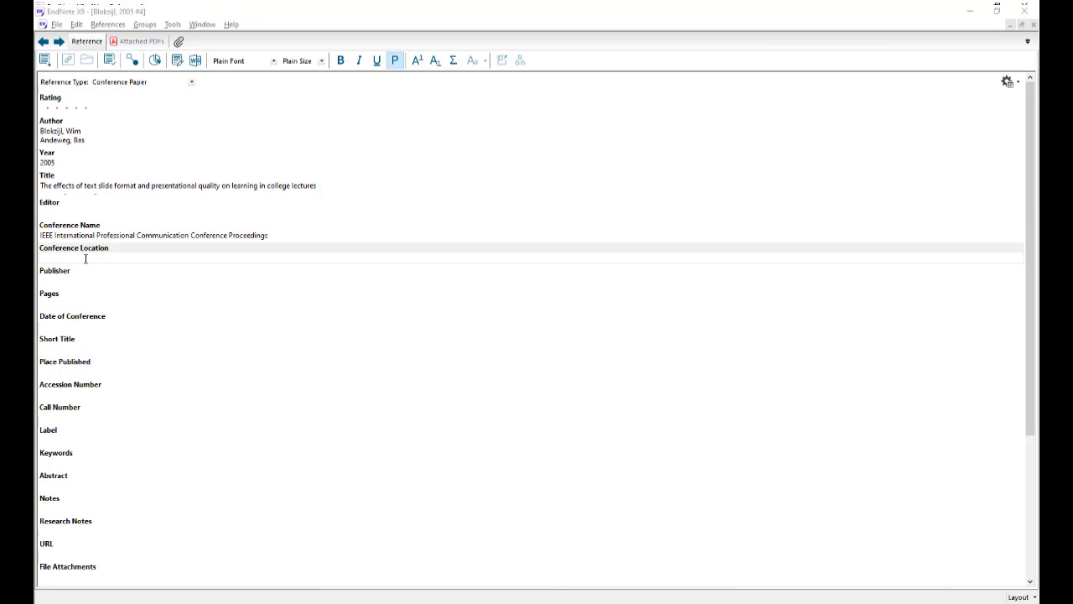
{"action": "type", "text": "Lime"}
{"action": "key", "text": "BackSpace"}
{"action": "key", "text": "BackSpace"}
{"action": "key", "text": "BackSpace"}
{"action": "type", "text": "imerick"}
{"action": "left_click", "coordinate": [79, 328]}
{"action": "type", "text": "1"}
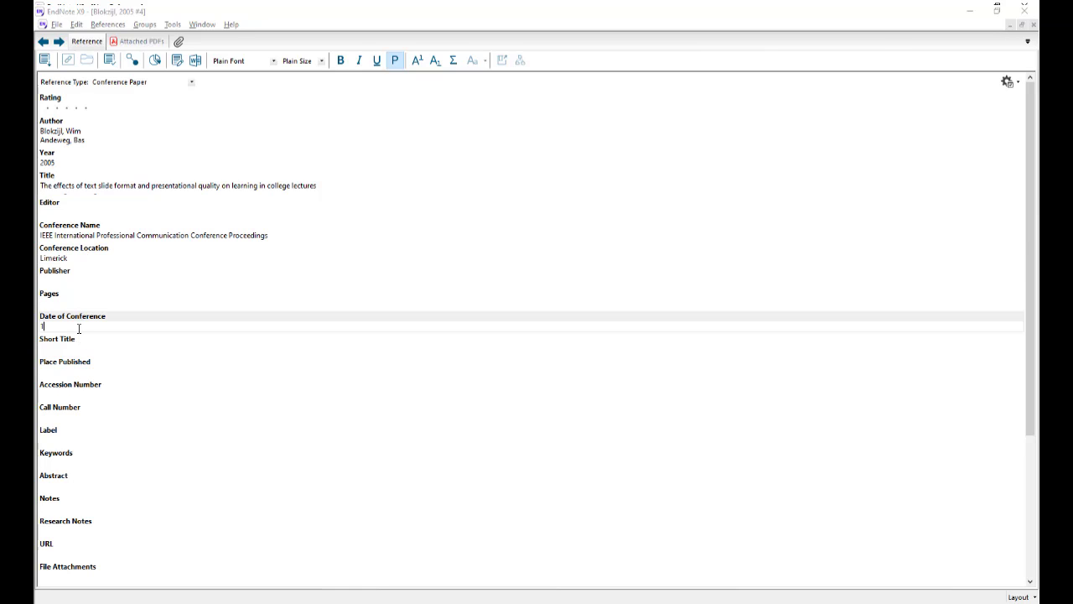
{"action": "type", "text": "0-13th July 2005"}
- Check the paper's first and last page numbers in the PDF and enter 288-299 in the Pages field
{"action": "left_click", "coordinate": [55, 305]}
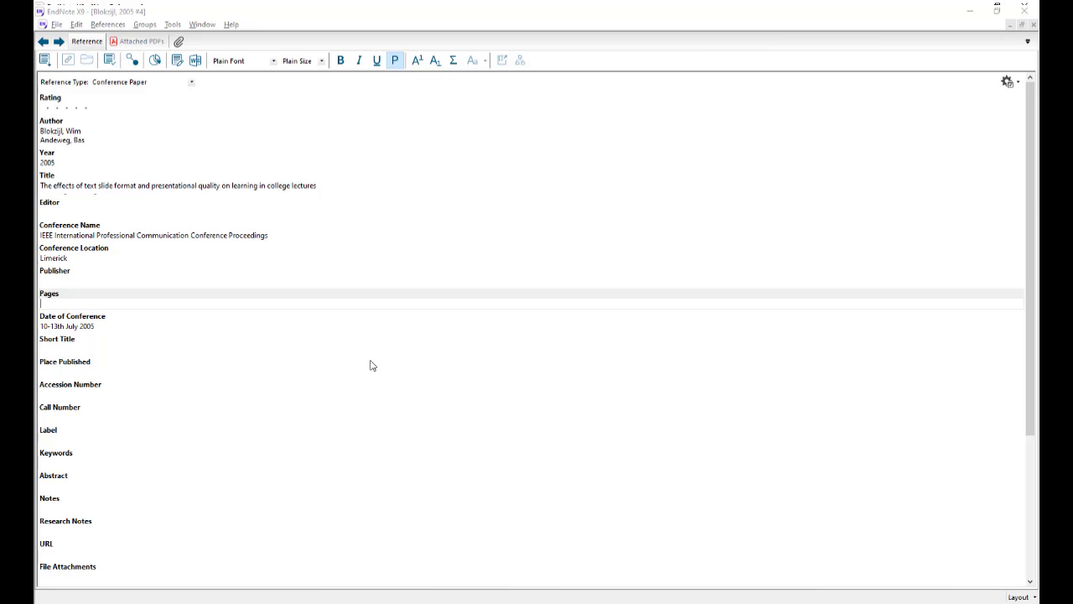
{"action": "key", "text": "alt+Tab"}
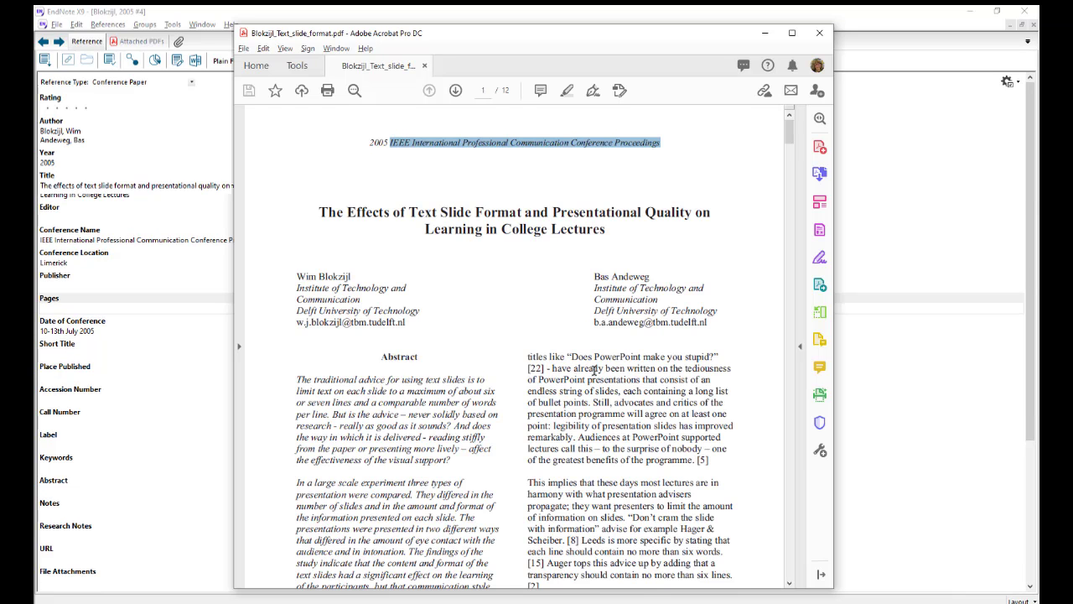
{"action": "scroll", "coordinate": [595, 369], "scroll_direction": "down", "scroll_amount": 8}
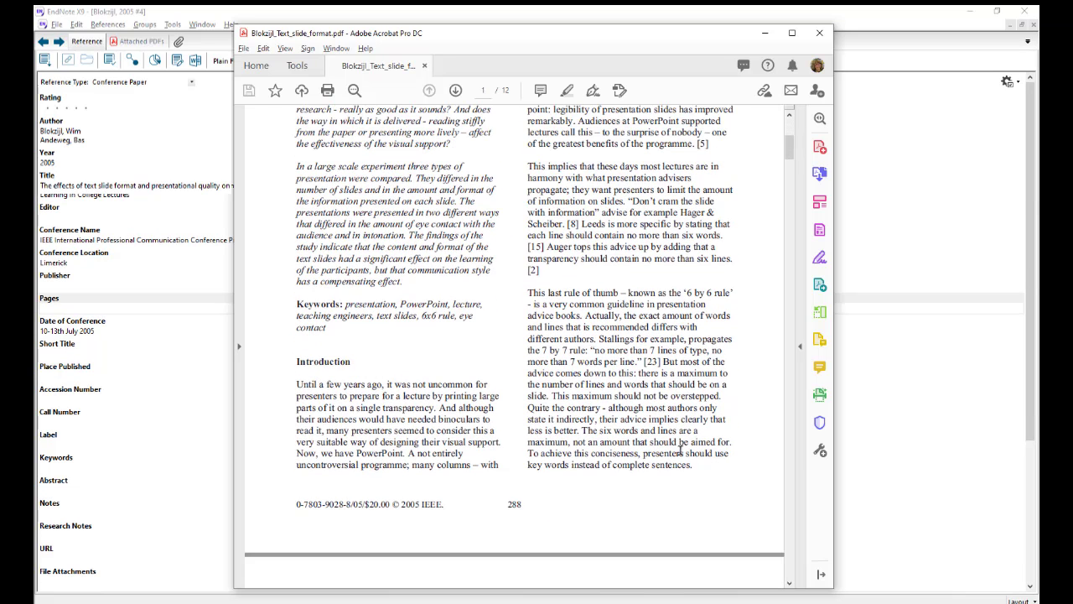
{"action": "left_click_drag", "start_coordinate": [789, 149], "coordinate": [770, 587]}
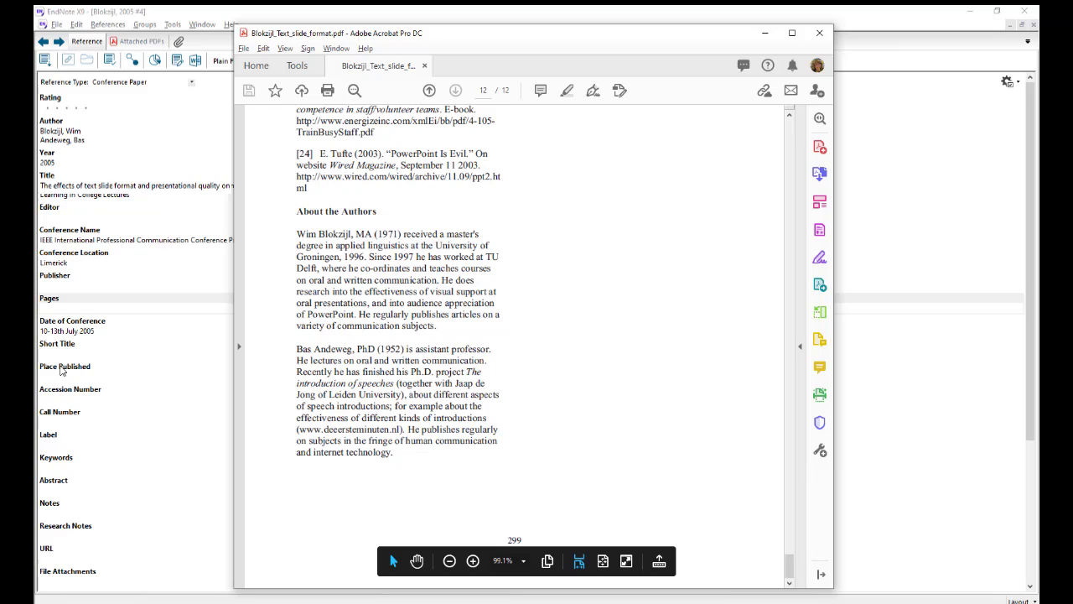
{"action": "left_click", "coordinate": [84, 309]}
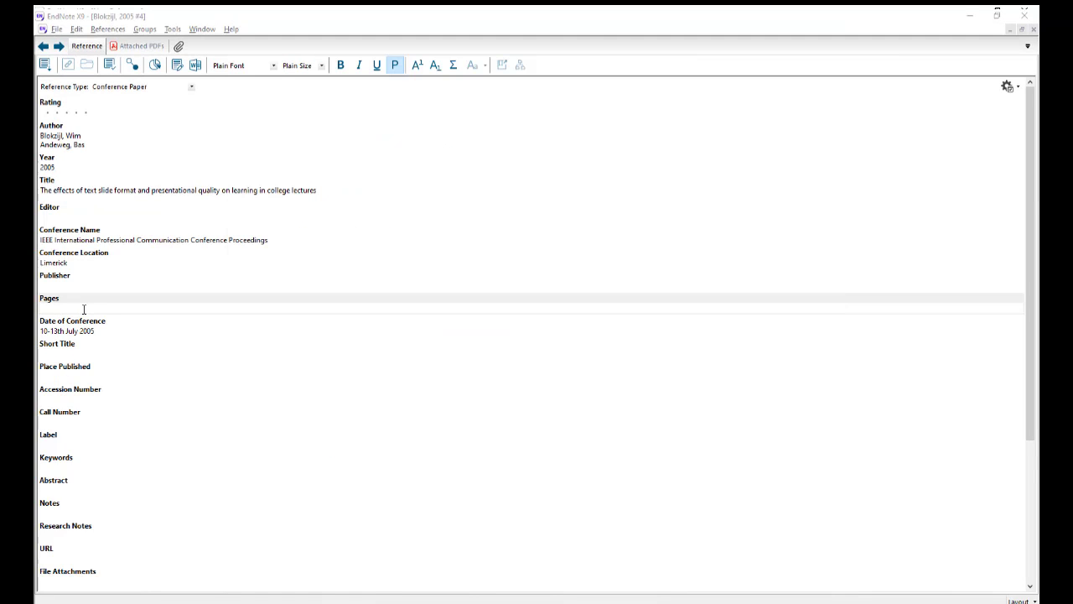
{"action": "type", "text": "288-299"}
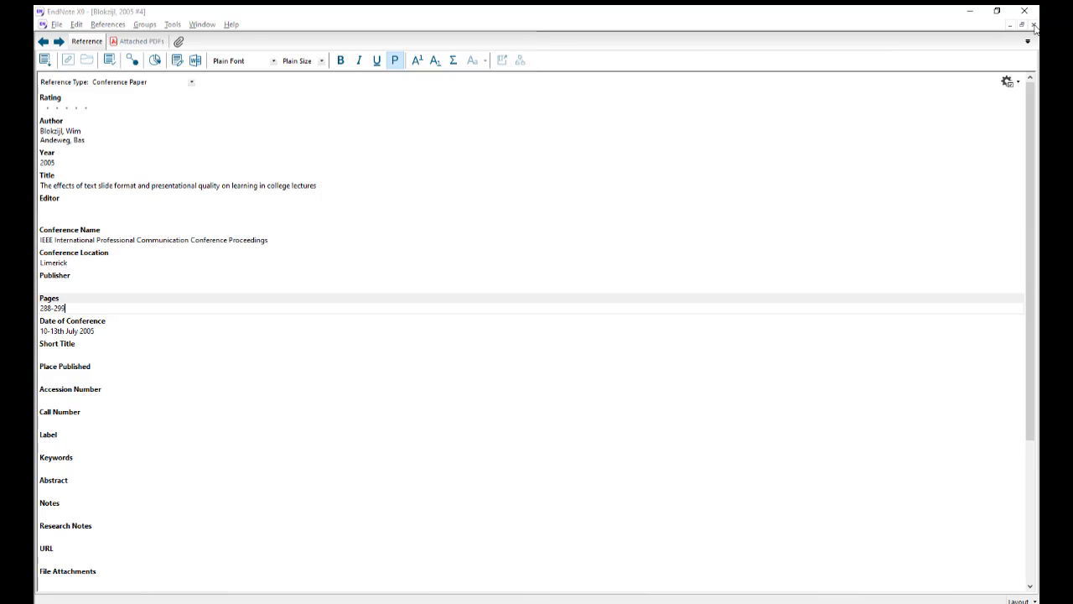
- Close the conference paper reference and preview its formatted Harvard Hull citation in the library
{"action": "left_click", "coordinate": [1034, 25]}
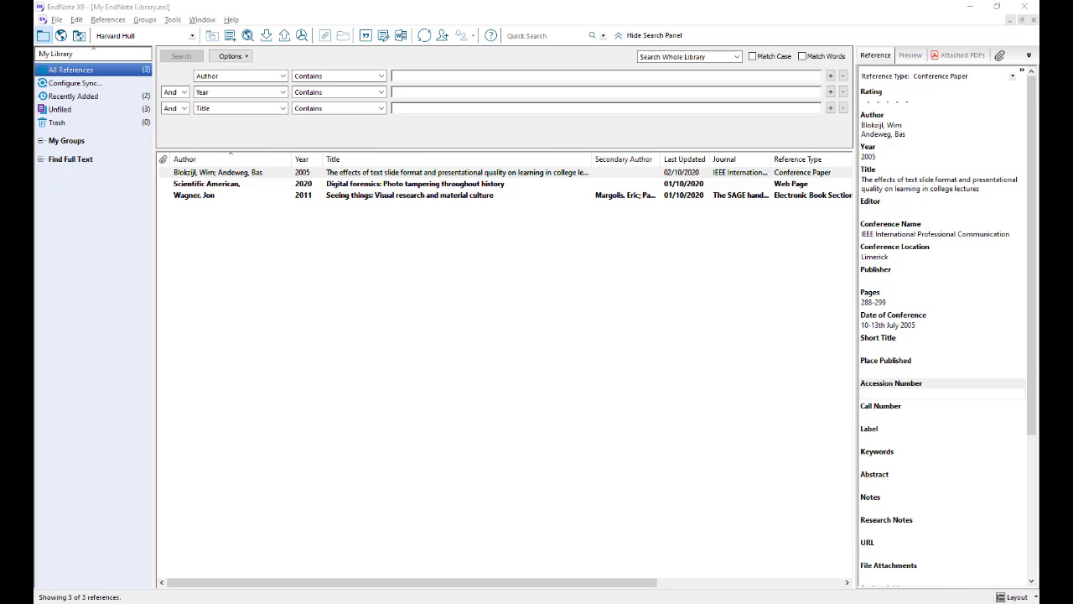
{"action": "left_click", "coordinate": [911, 56]}
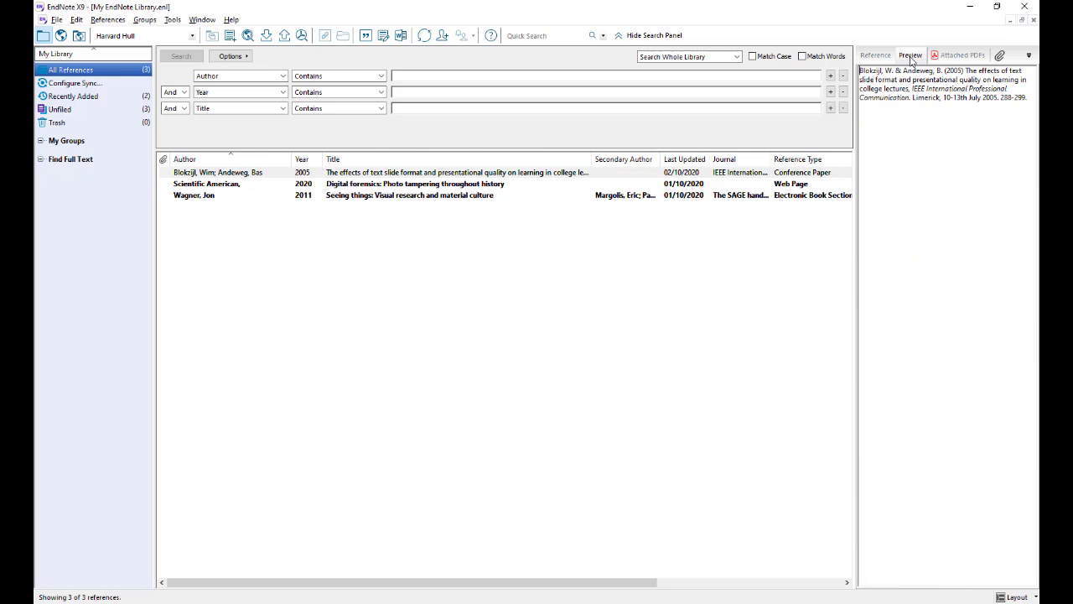